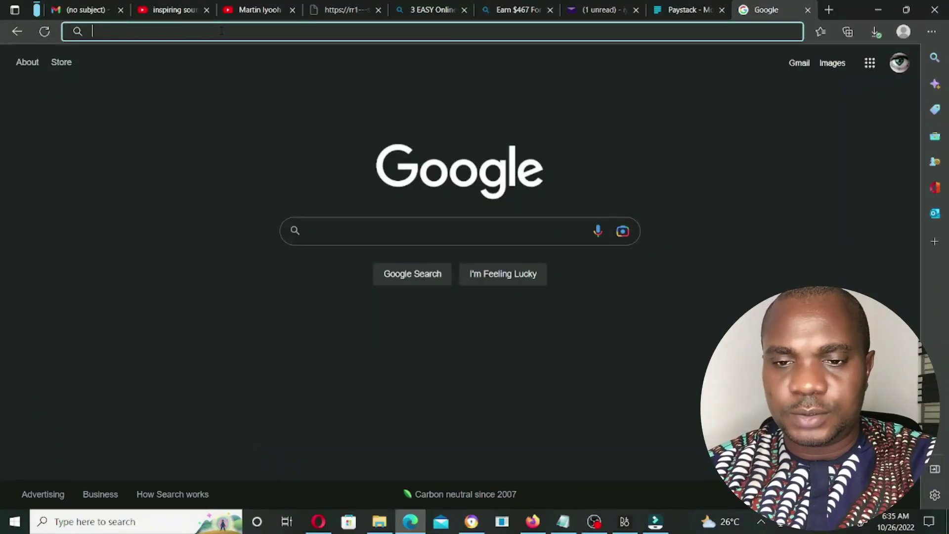
Step: Search PAYSTACK in Edge and open the Create free account signup page
text(PAYSTA)
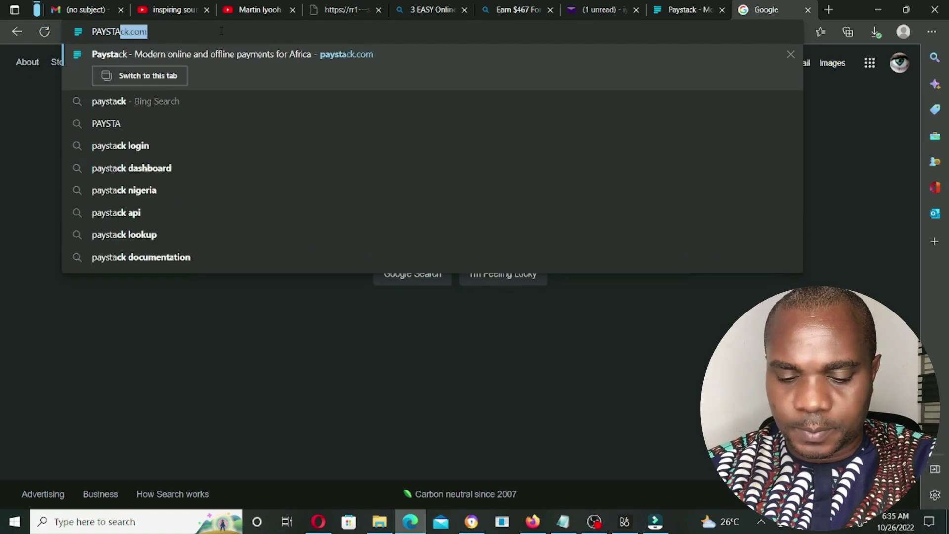
text(CK)
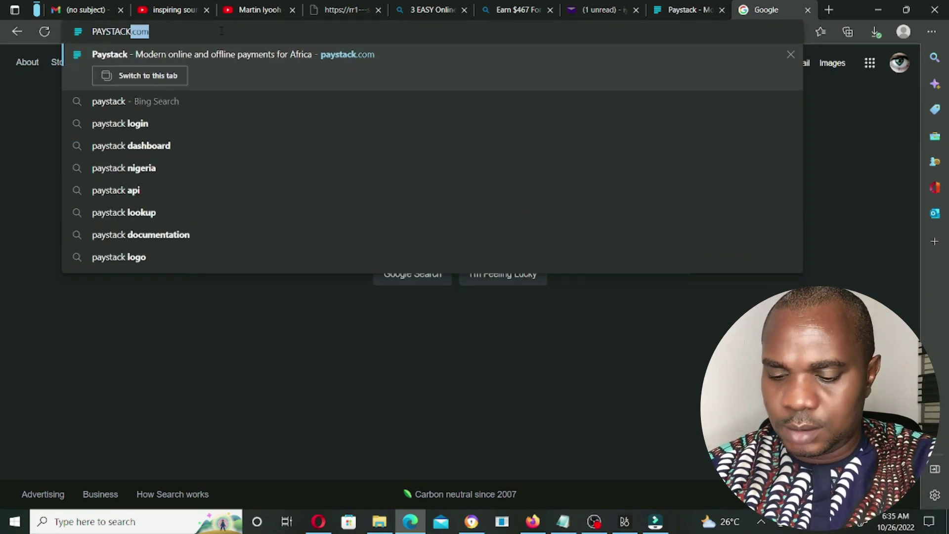
key(Return)
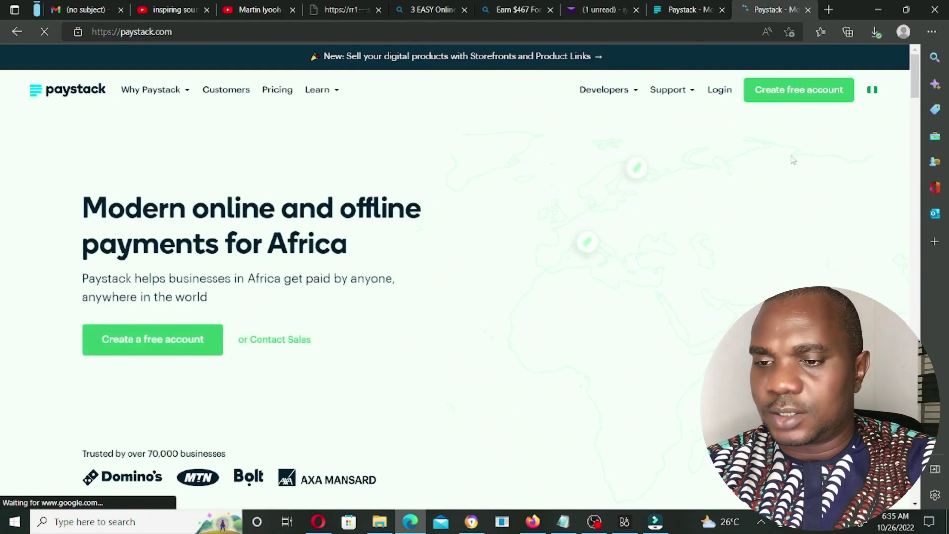
click(784, 91)
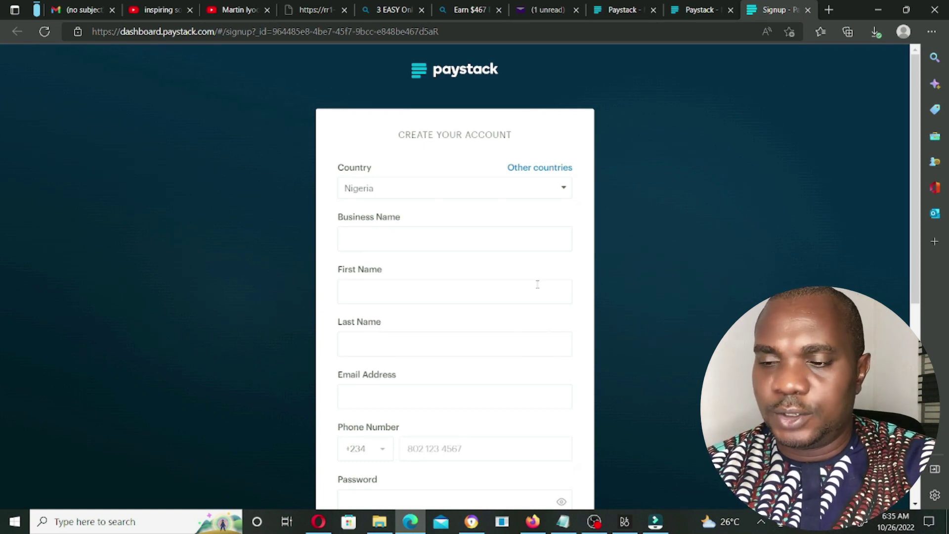
click(562, 193)
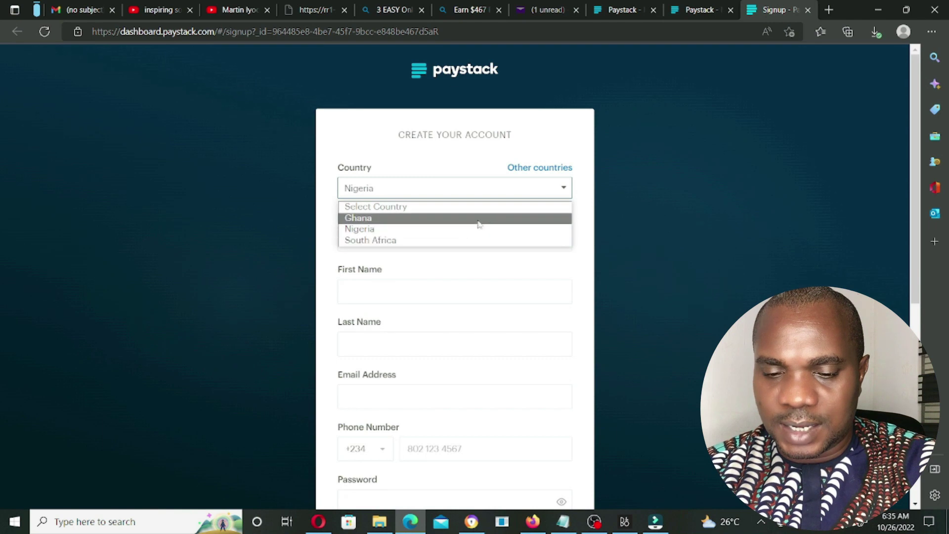
click(527, 169)
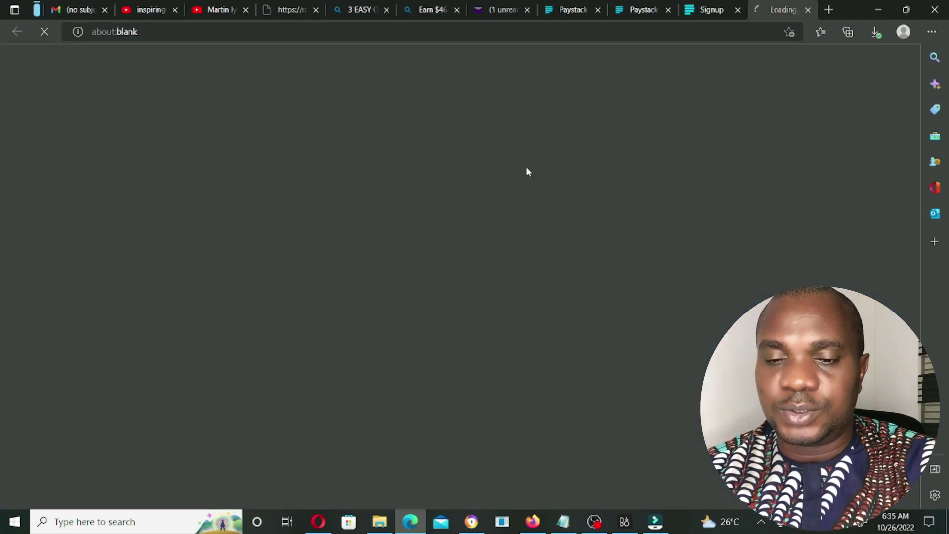
scroll(653, 200, down, 8)
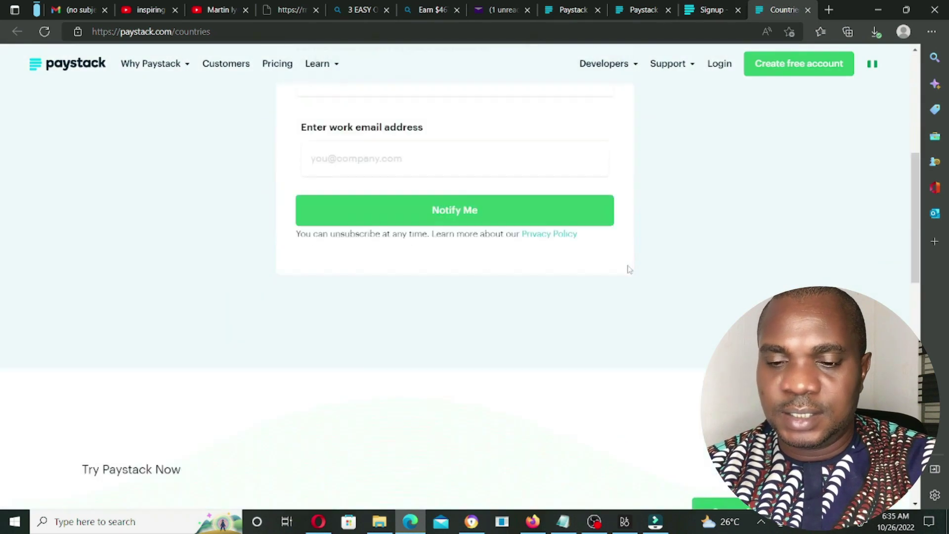
scroll(663, 180, up, 4)
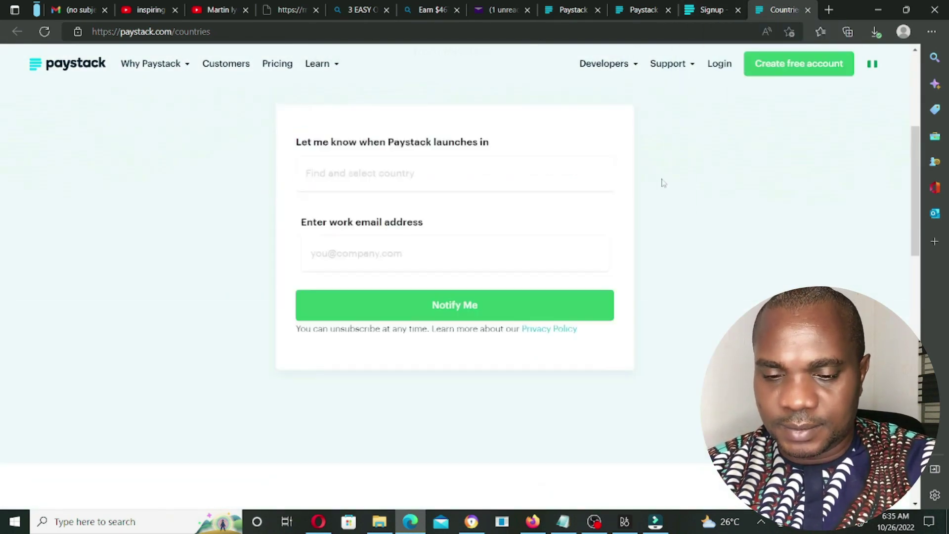
click(713, 12)
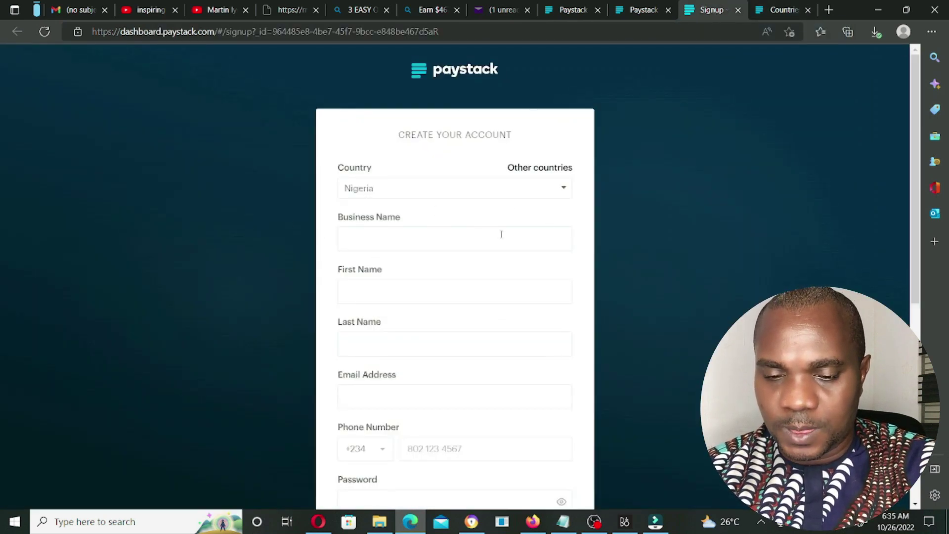
click(364, 243)
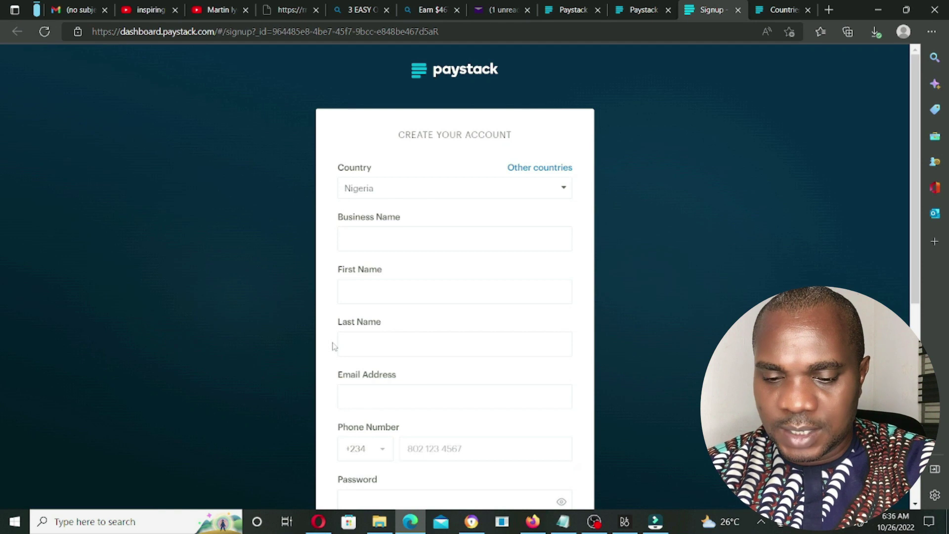
Step: Move down the signup form past the phone number and password fields
scroll(351, 393, down, 2)
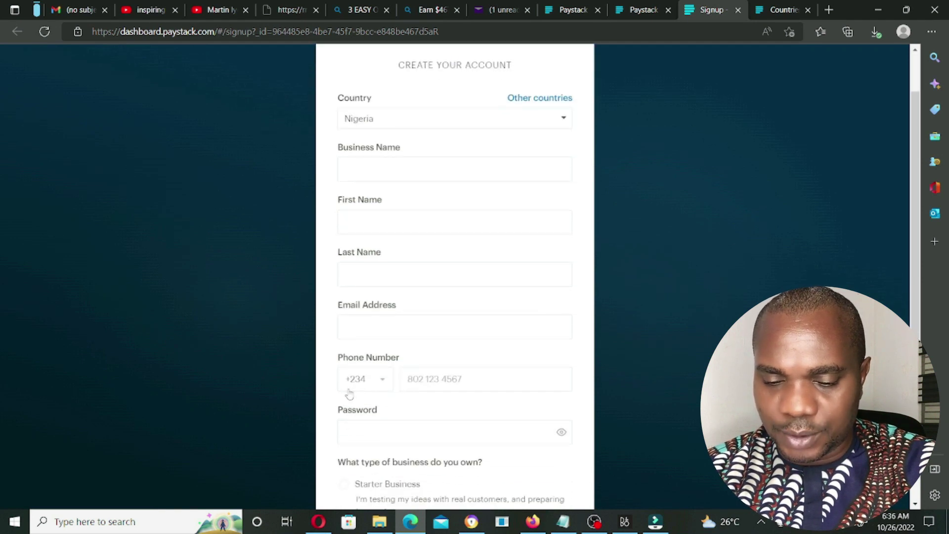
click(424, 379)
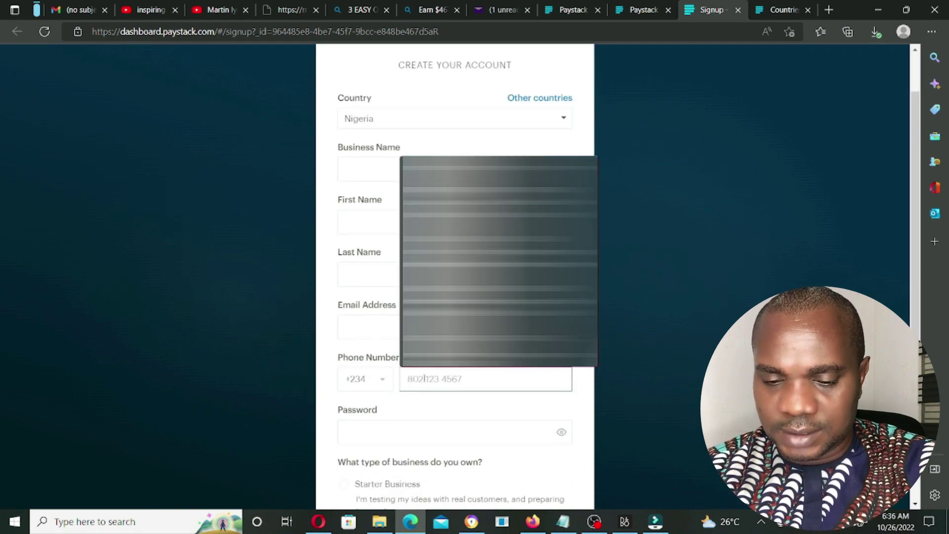
click(333, 366)
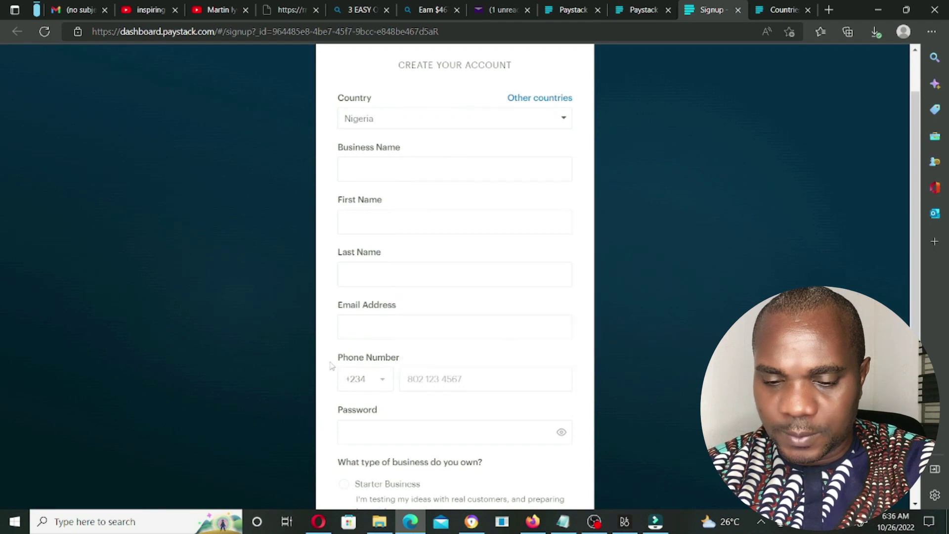
scroll(332, 366, down, 3)
click(361, 289)
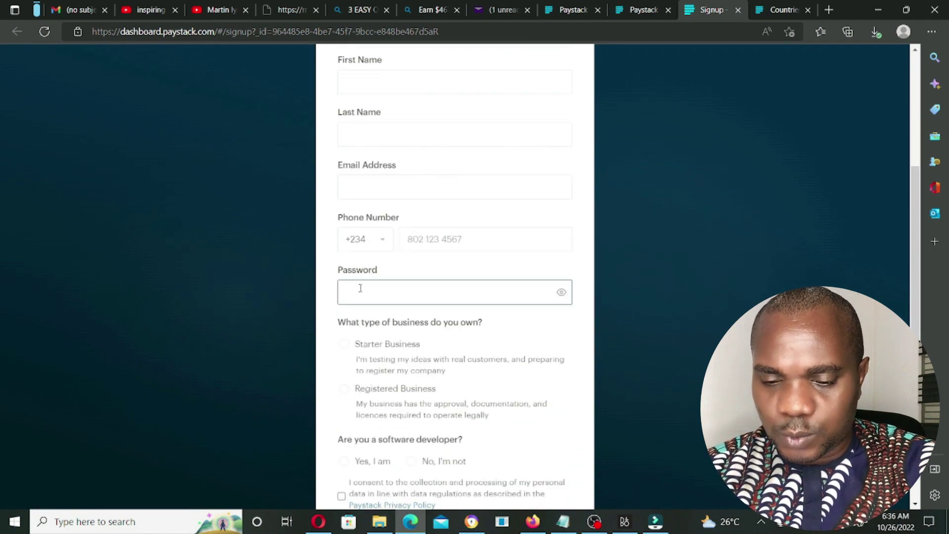
scroll(361, 289, down, 2)
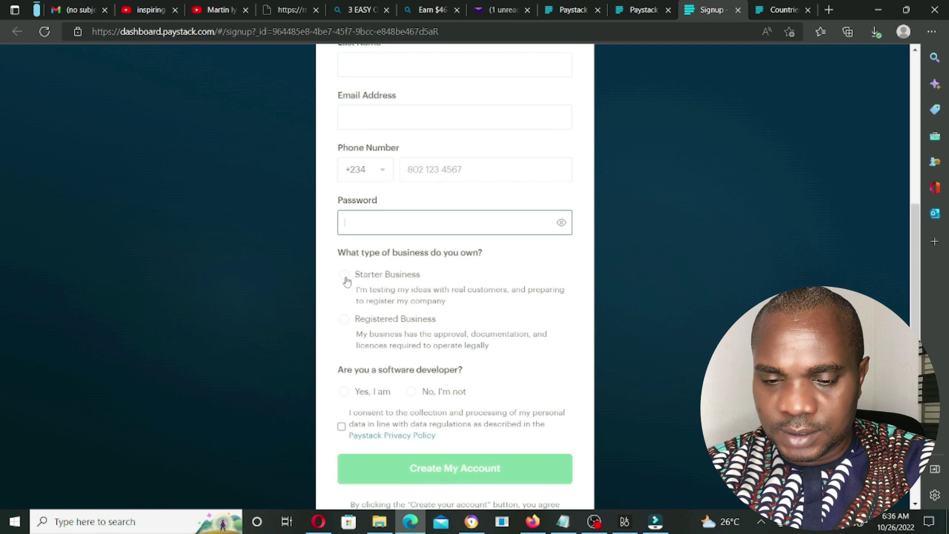
Step: Choose Starter Business, answer No to being a software developer, and accept the data consent
click(346, 280)
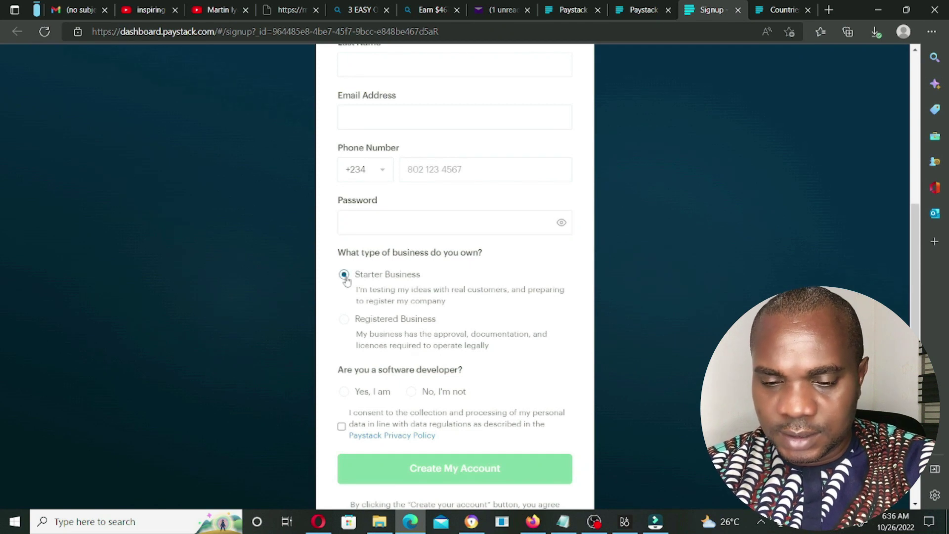
click(344, 320)
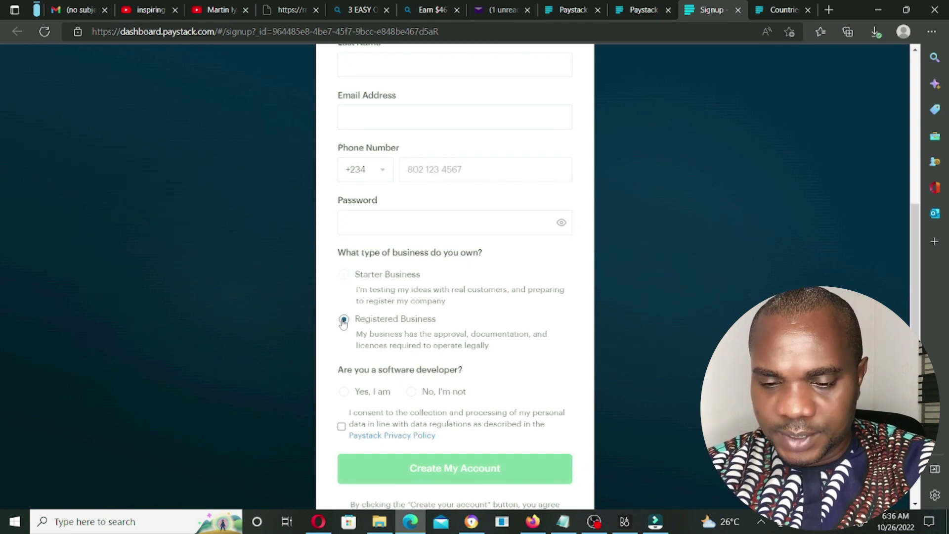
scroll(344, 321, down, 2)
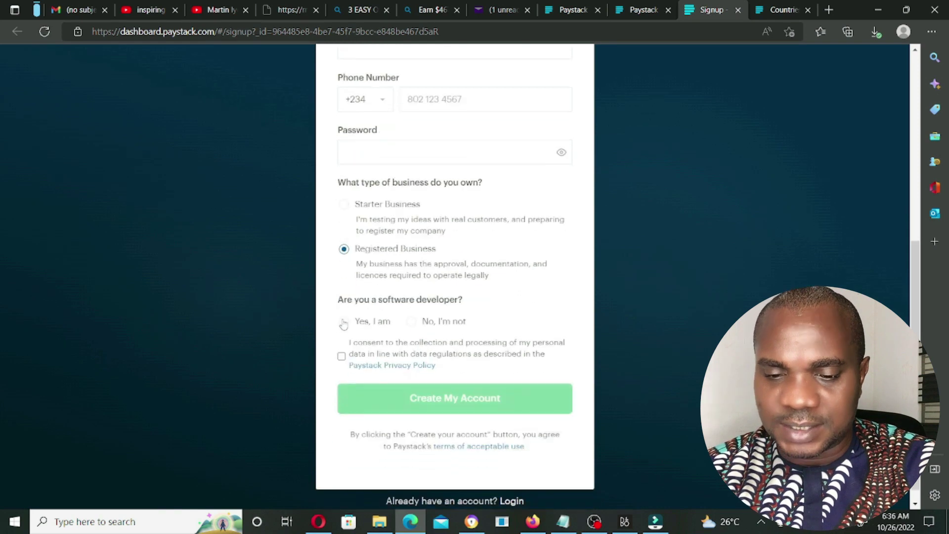
click(345, 205)
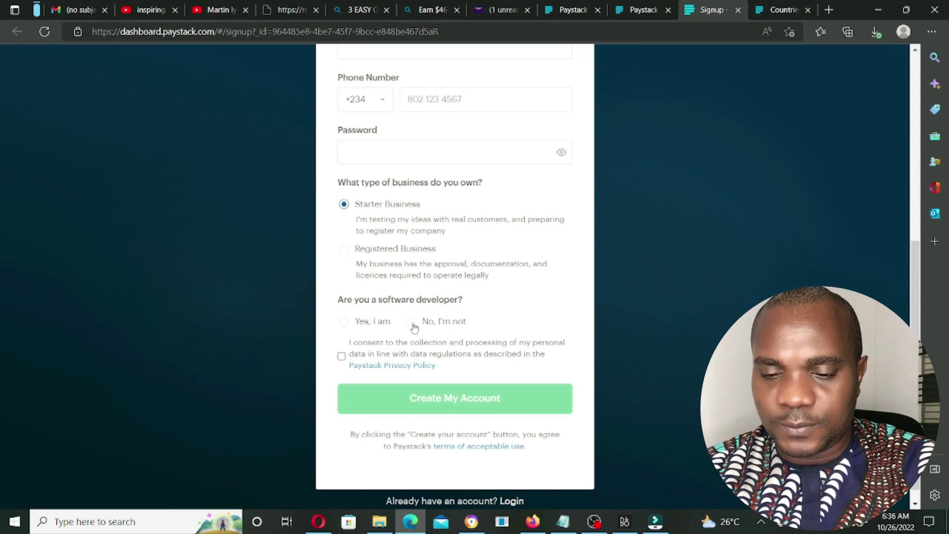
click(375, 323)
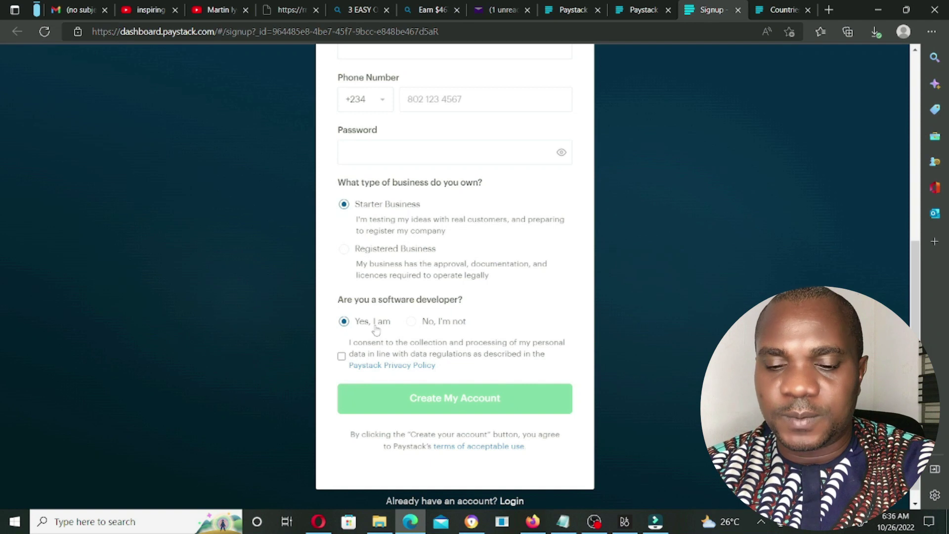
click(437, 326)
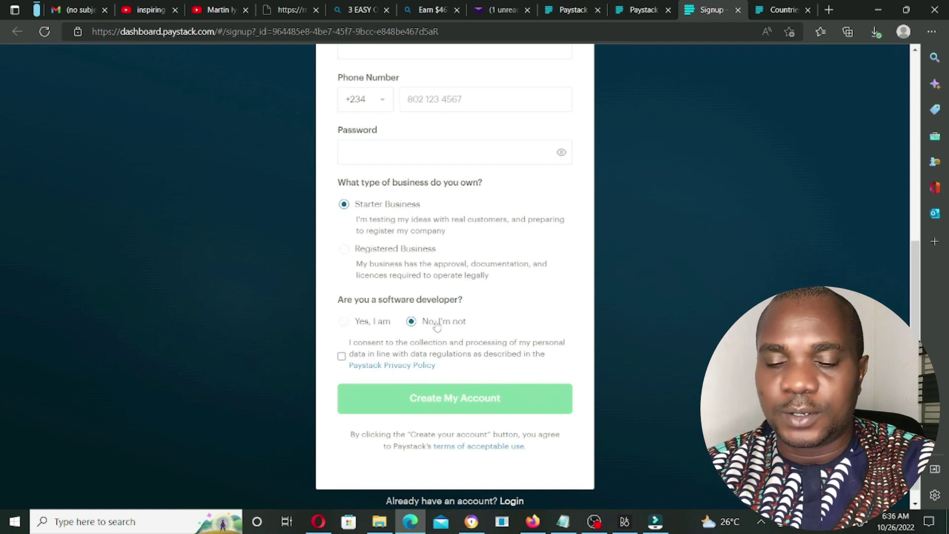
click(342, 356)
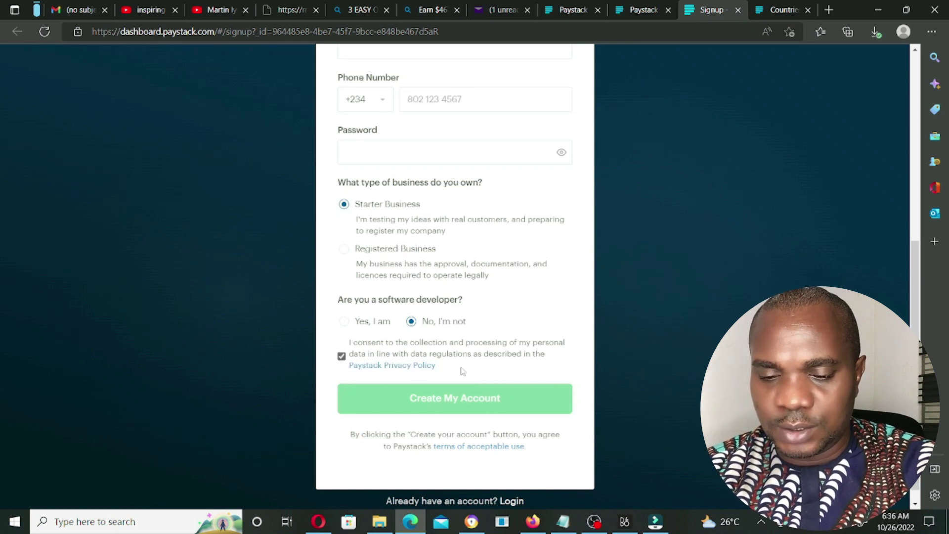
scroll(459, 375, down, 1)
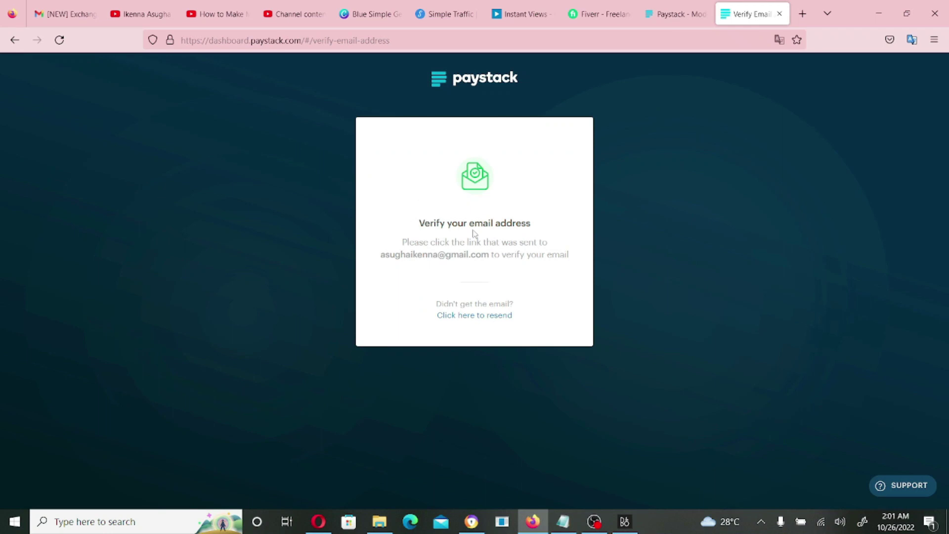
Step: In Gmail, open 'Verify your Paystack email' and confirm the email address
click(70, 22)
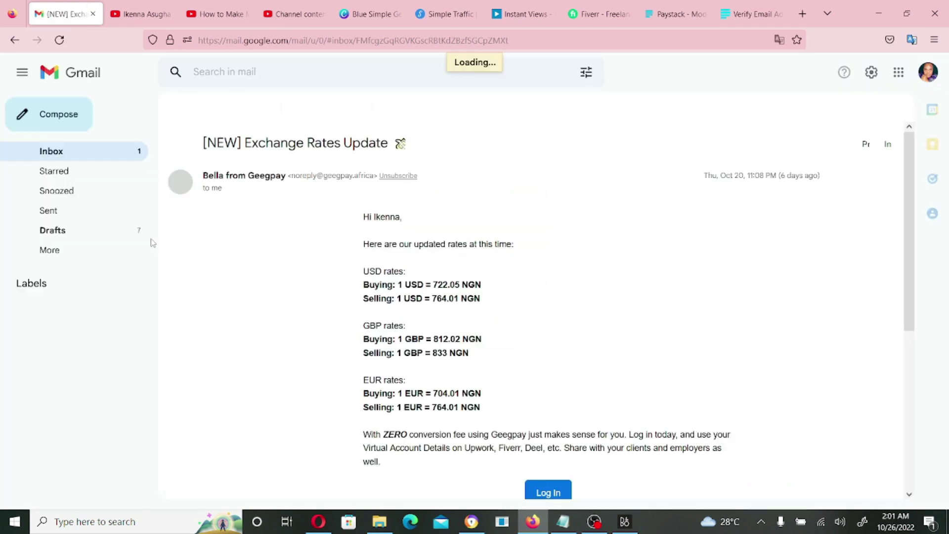
click(59, 152)
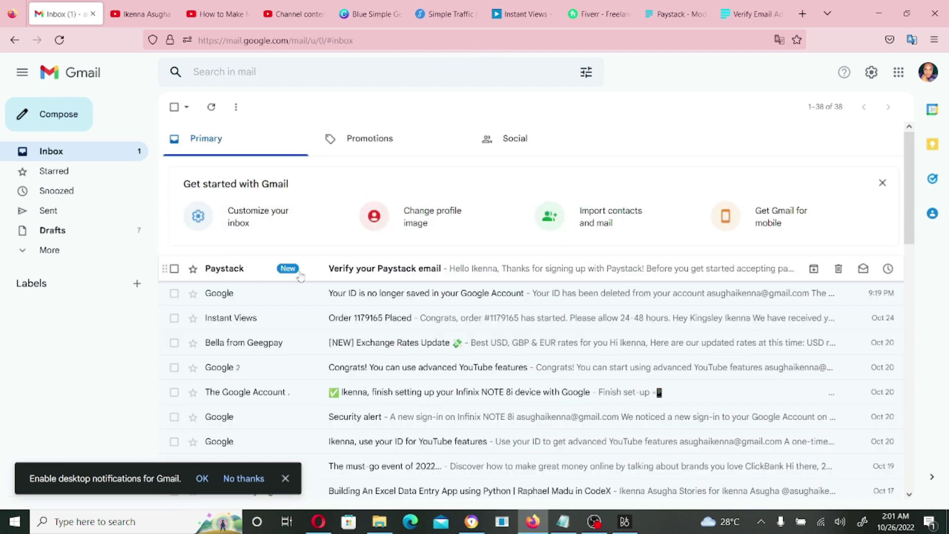
click(406, 273)
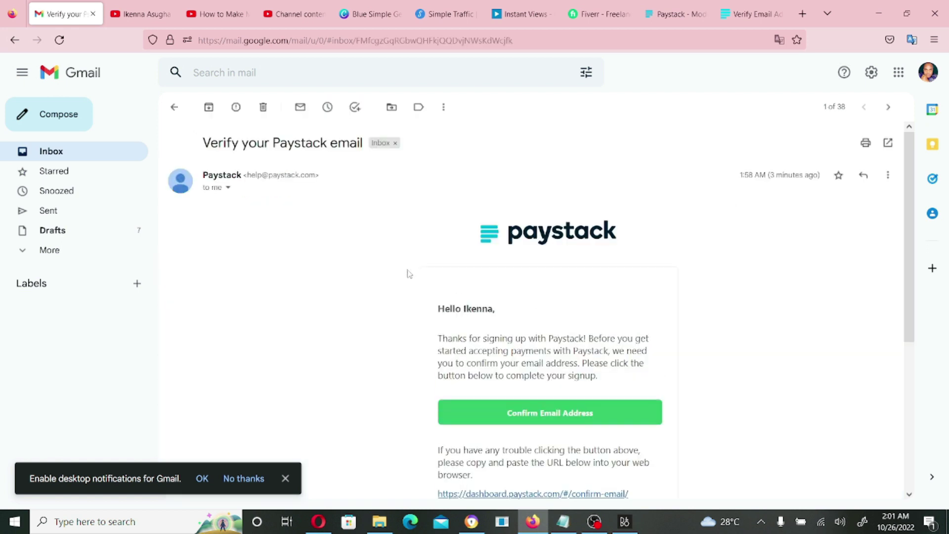
scroll(422, 320, down, 3)
click(548, 277)
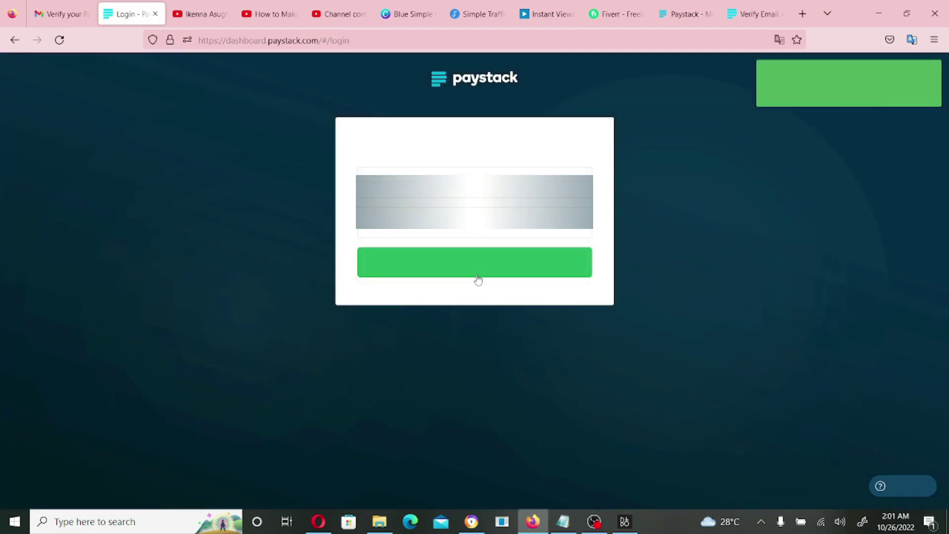
Step: Log in to the Paystack dashboard and dismiss the Welcome to Paystack message
click(483, 269)
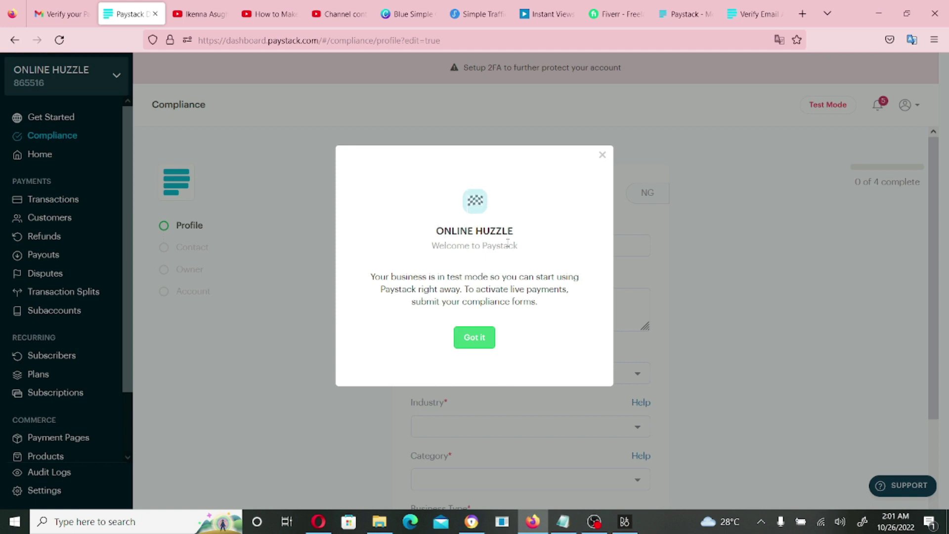
click(478, 339)
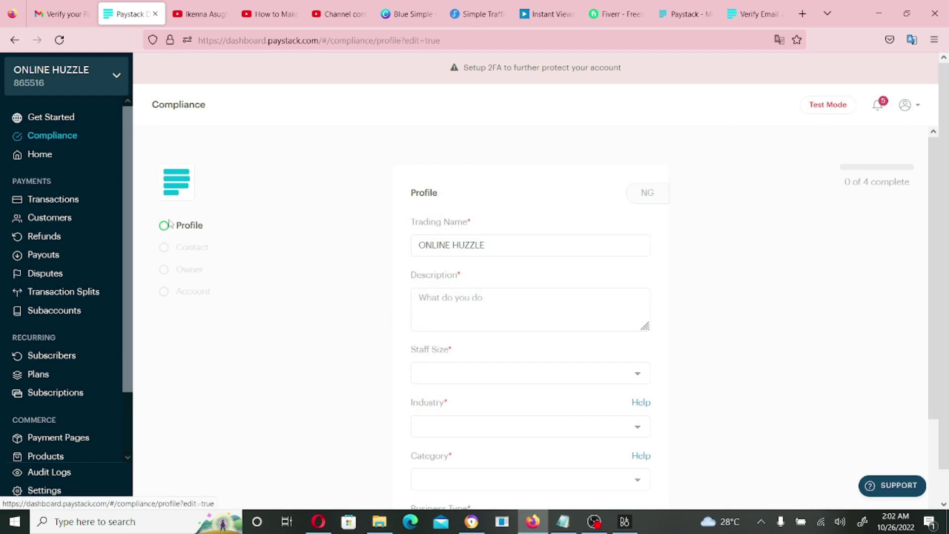
Step: Set the Profile staff size to 1 - 5 people
scroll(448, 244, down, 1)
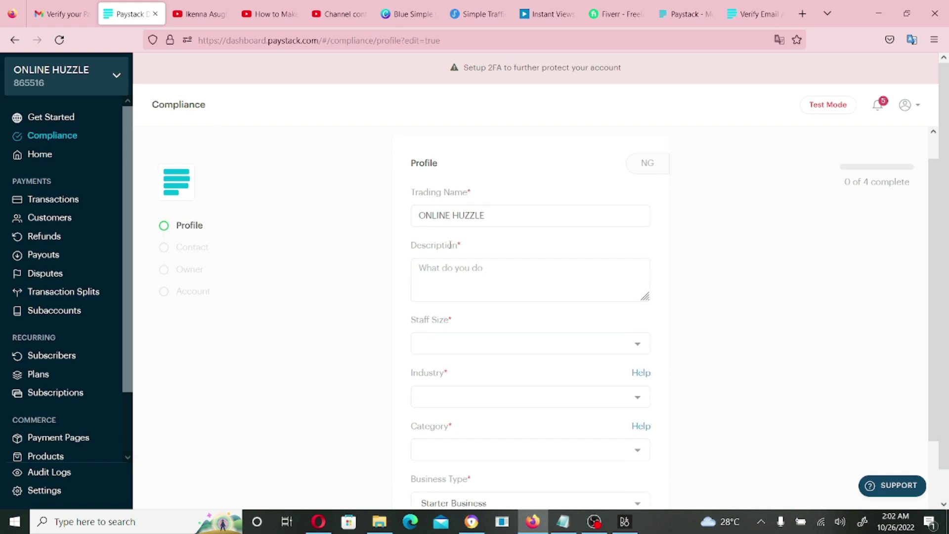
click(446, 254)
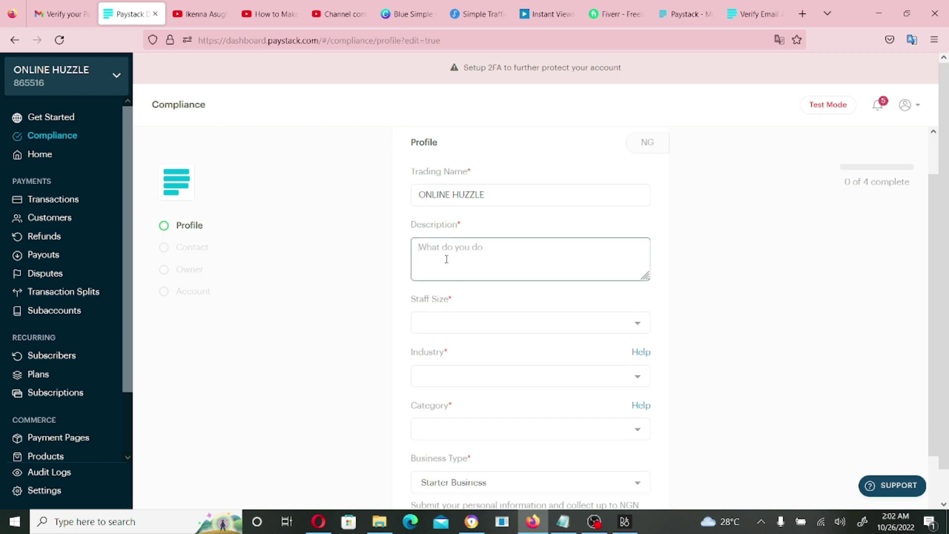
scroll(489, 265, down, 1)
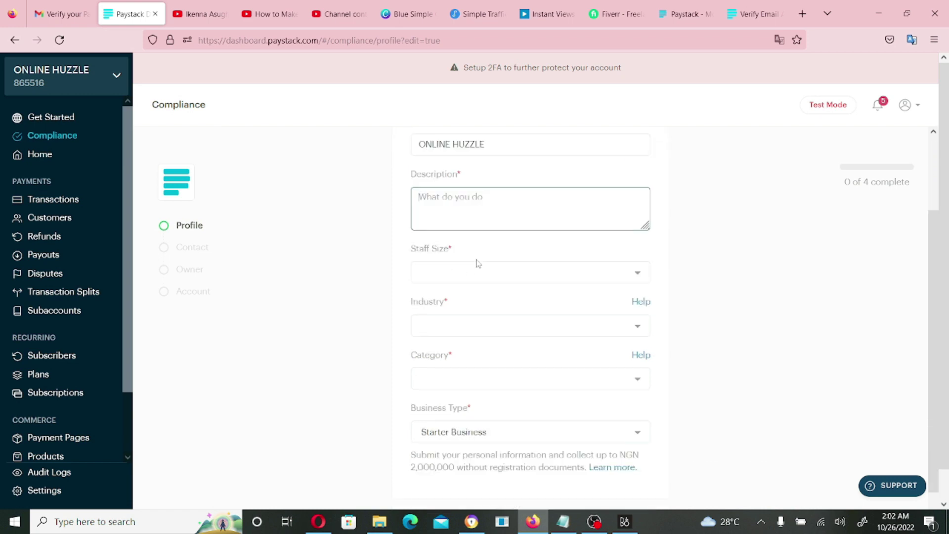
scroll(478, 264, down, 1)
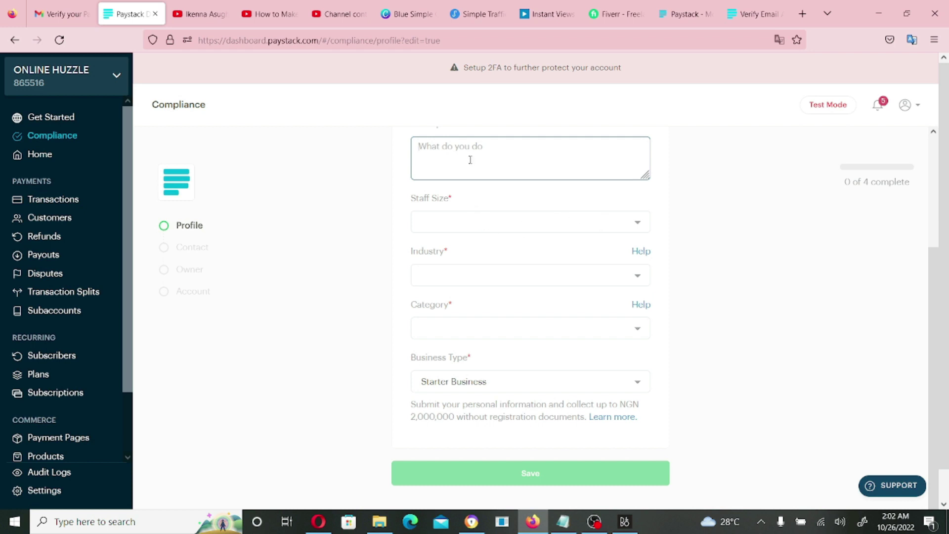
scroll(470, 159, up, 1)
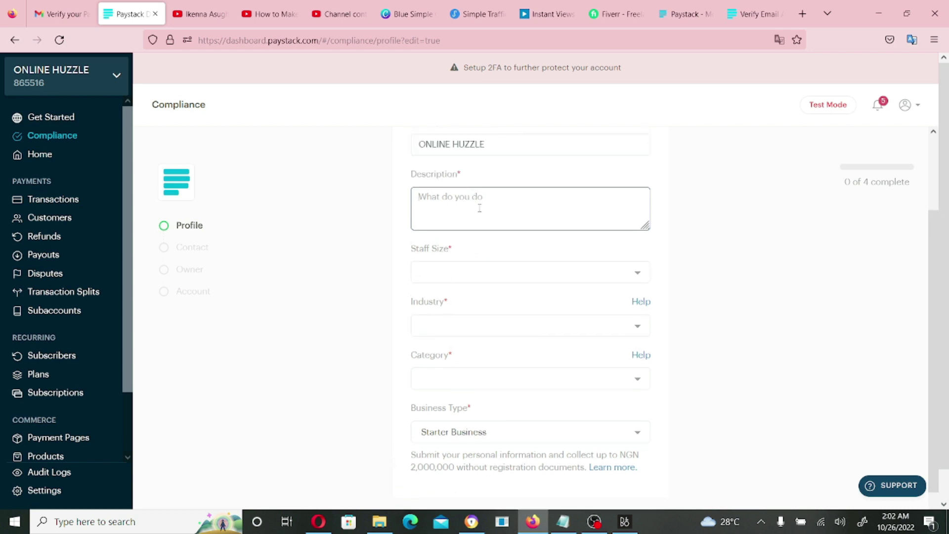
scroll(479, 208, down, 1)
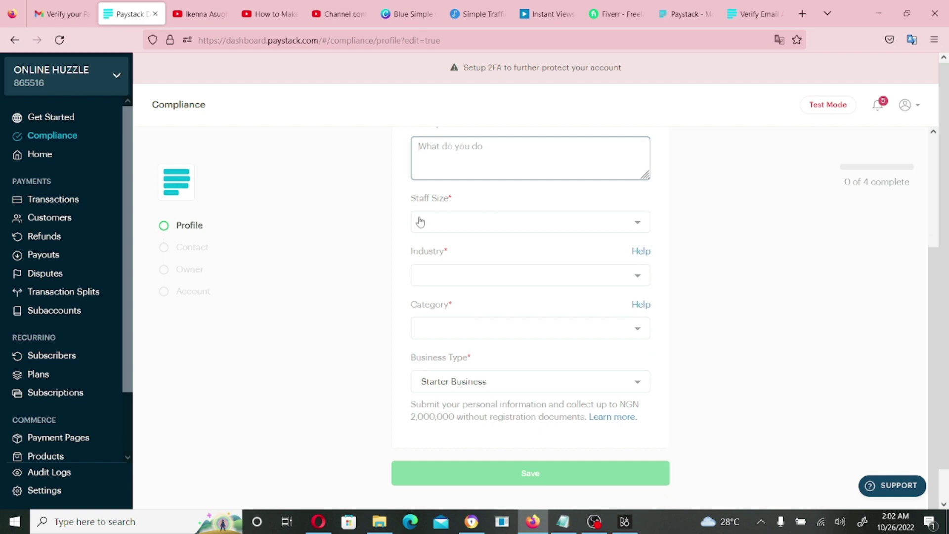
click(537, 229)
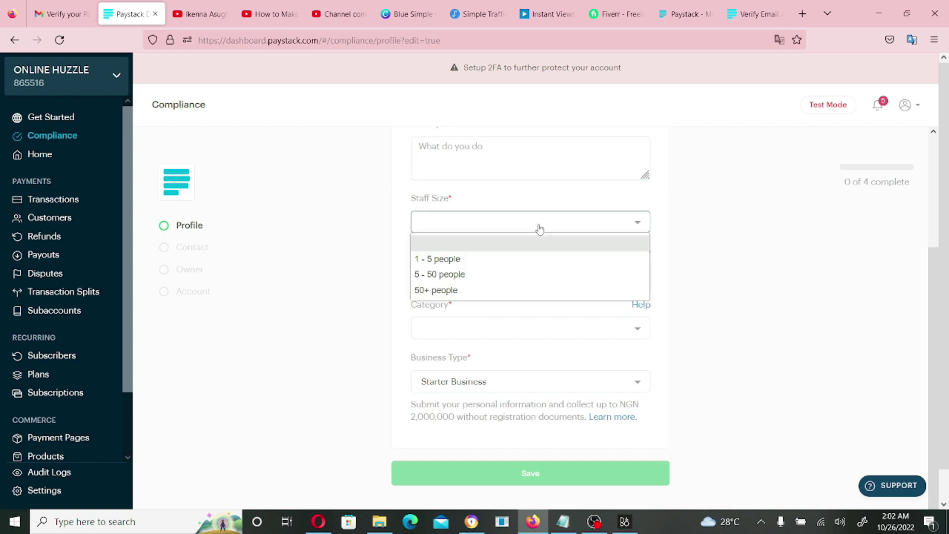
click(481, 262)
click(500, 229)
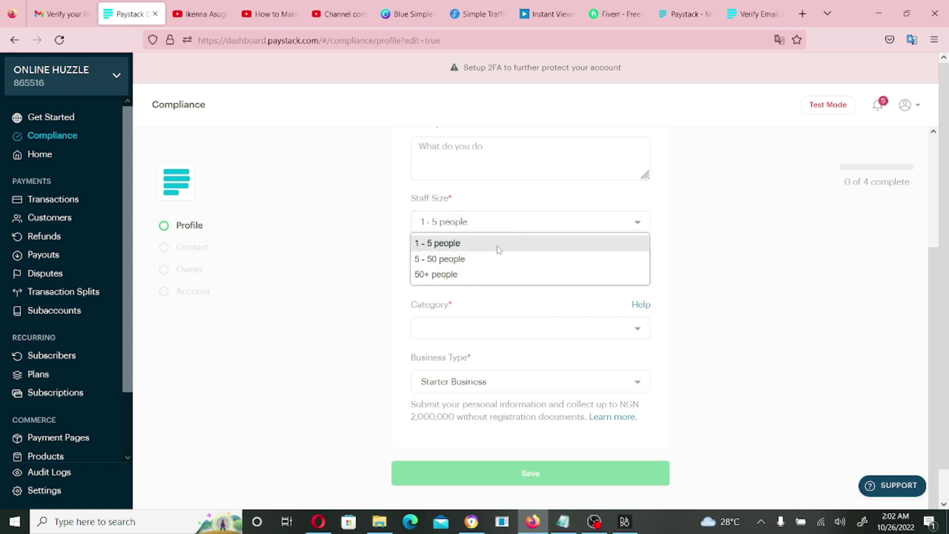
click(456, 244)
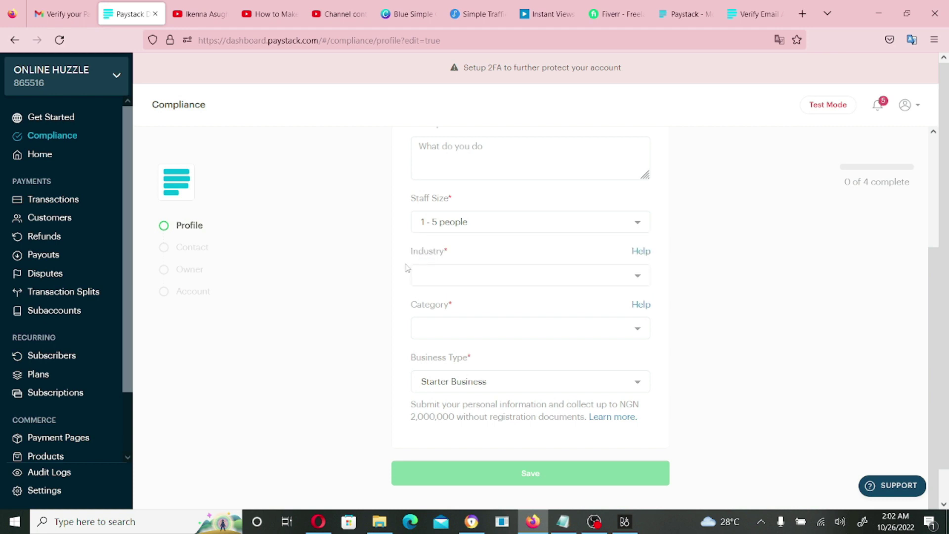
Step: Set the industry to Commerce and the category to Digital Goods
click(527, 275)
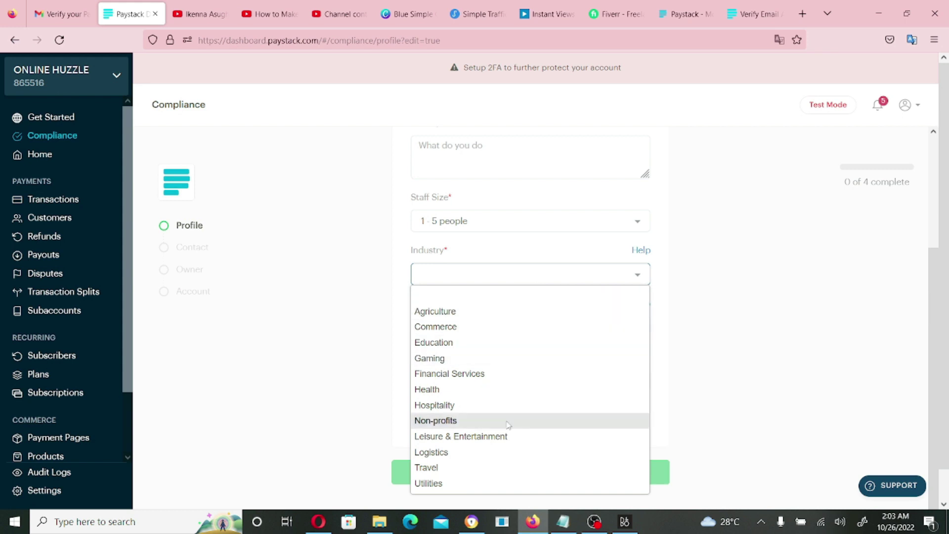
click(460, 330)
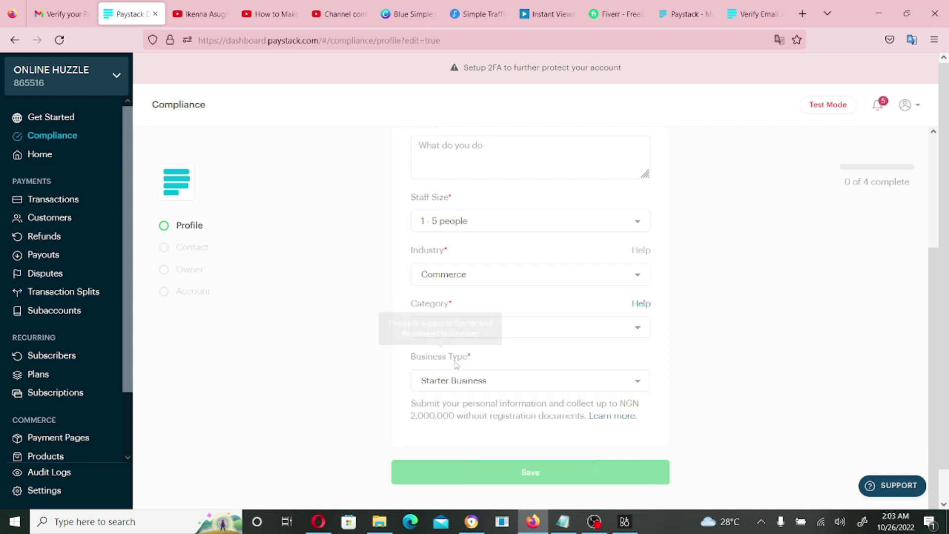
click(632, 331)
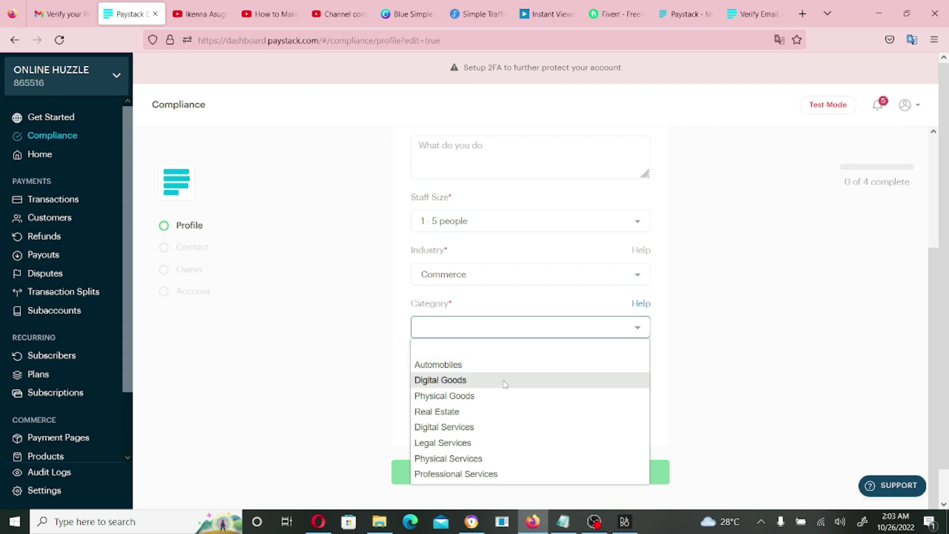
click(514, 426)
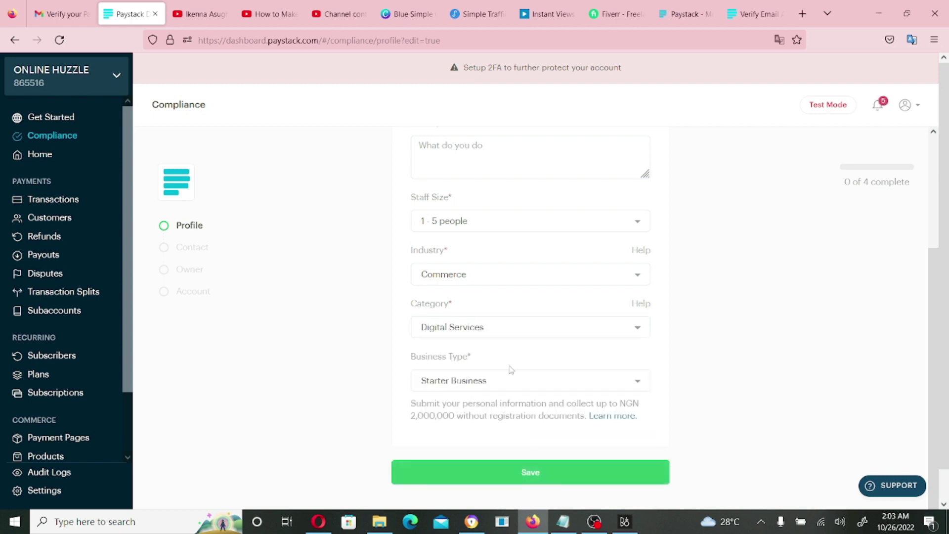
click(609, 333)
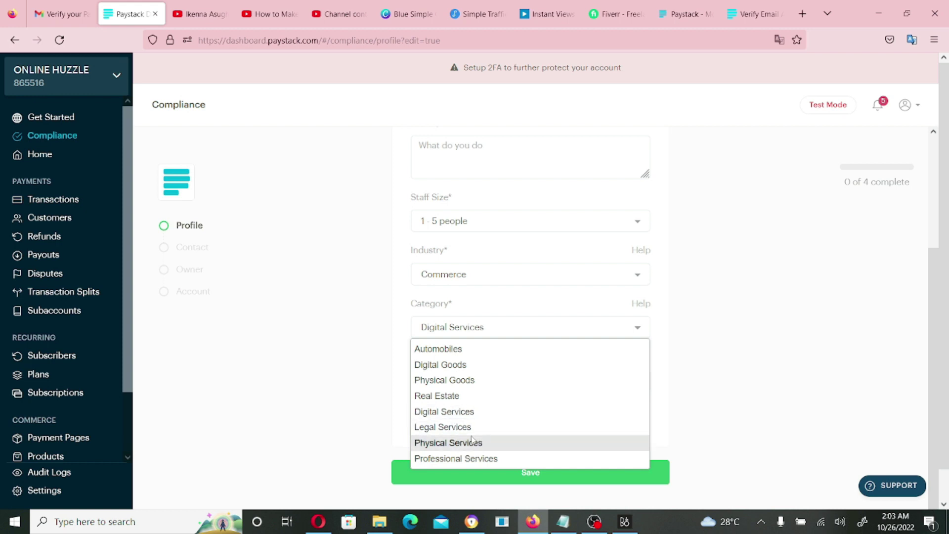
click(481, 365)
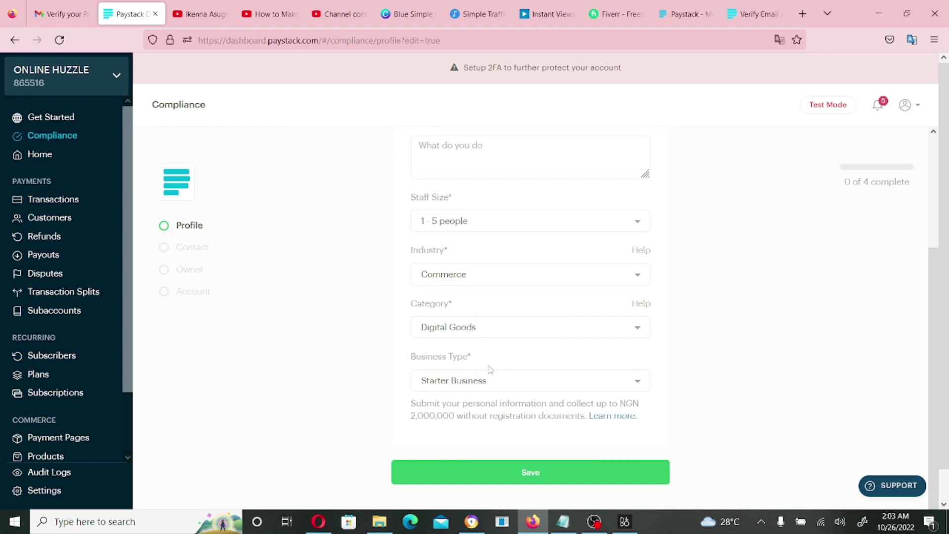
Step: Keep the business type as Starter Business and save the Profile details
click(600, 386)
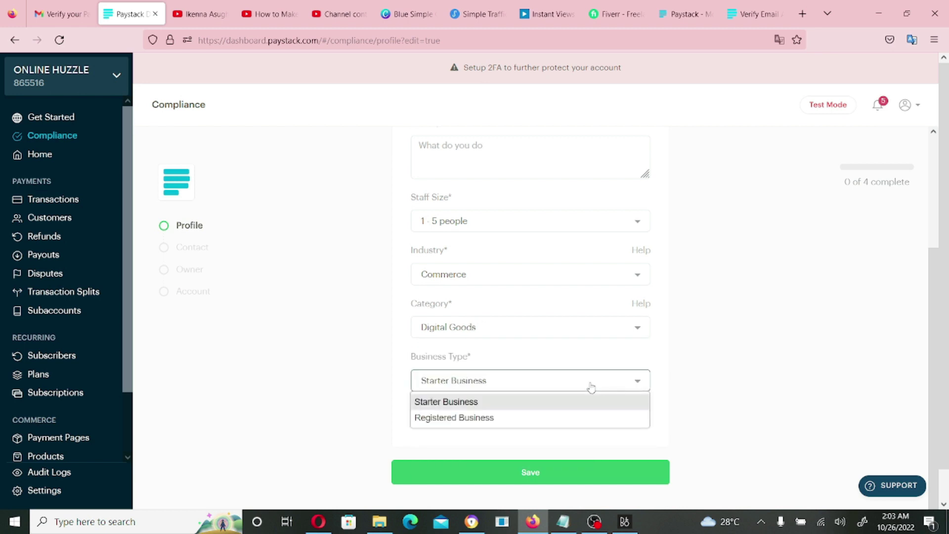
click(495, 417)
scroll(601, 339, down, 2)
scroll(595, 331, up, 2)
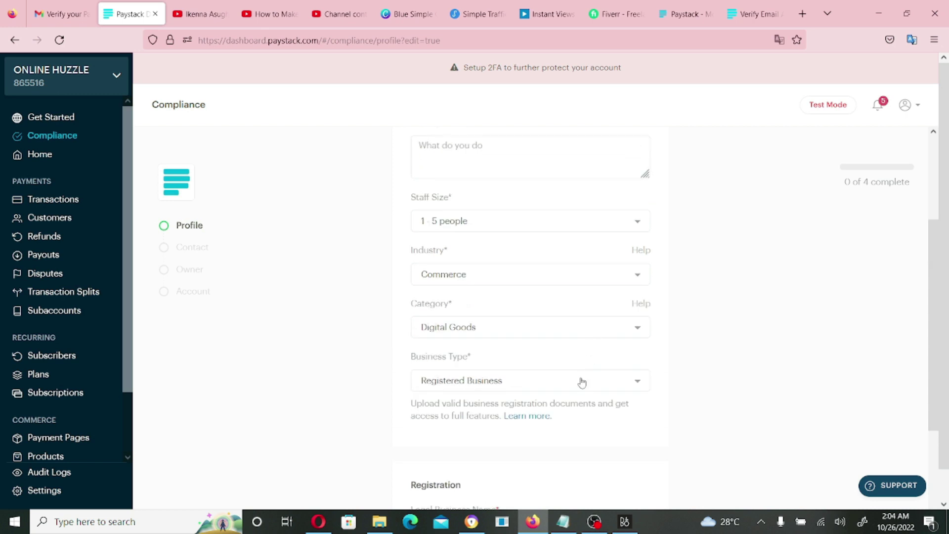
scroll(677, 389, down, 3)
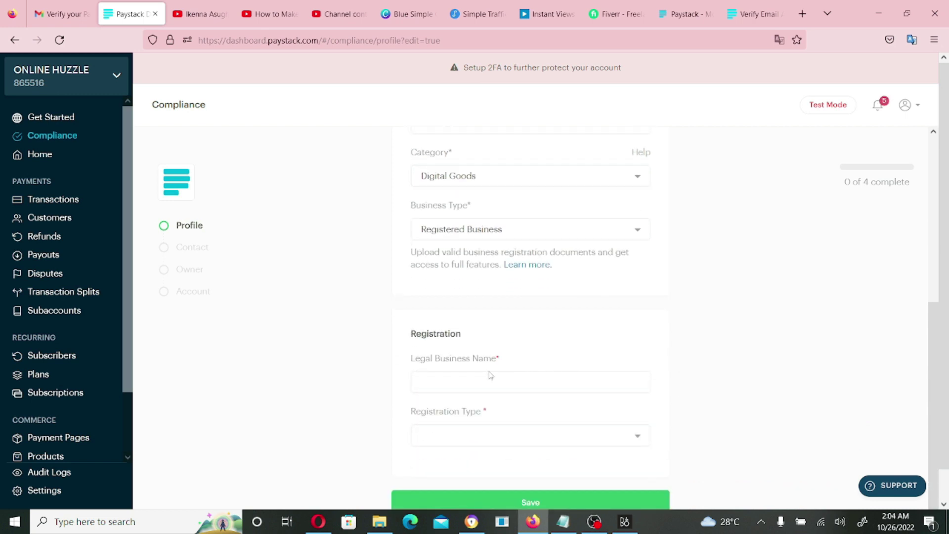
scroll(489, 424, down, 1)
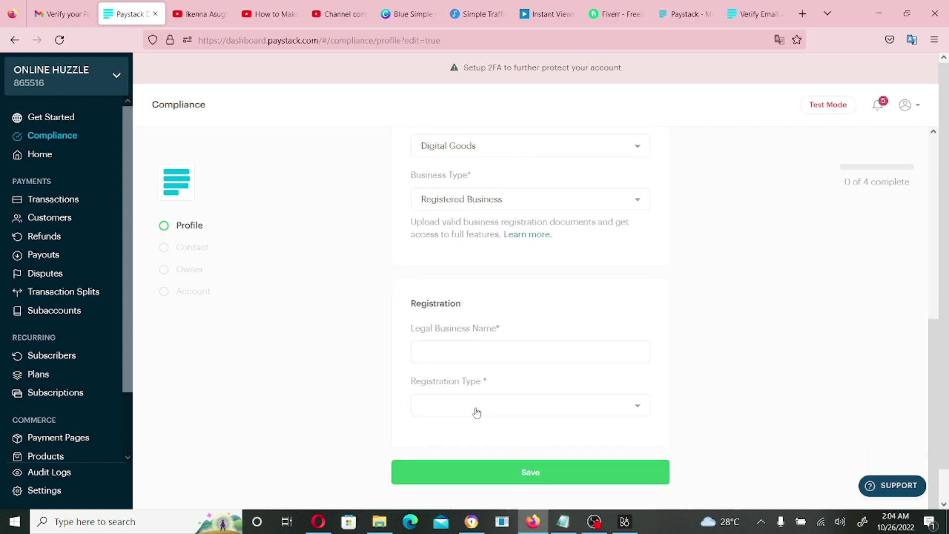
click(563, 405)
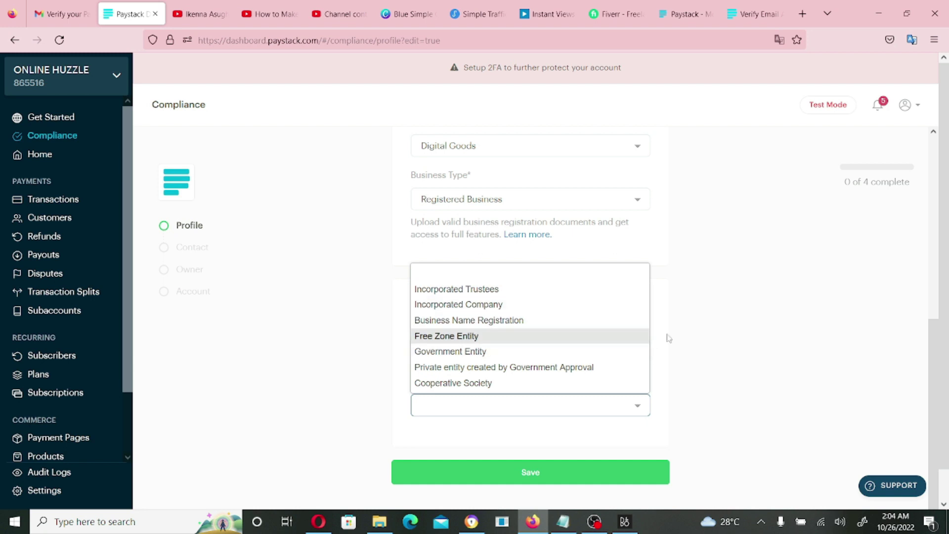
click(692, 330)
scroll(536, 272, up, 1)
click(532, 253)
click(504, 273)
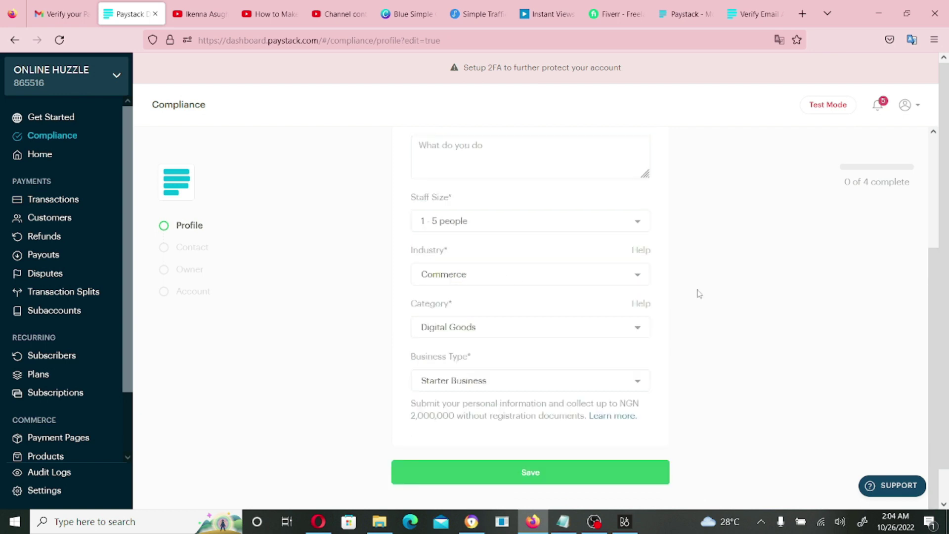
click(527, 440)
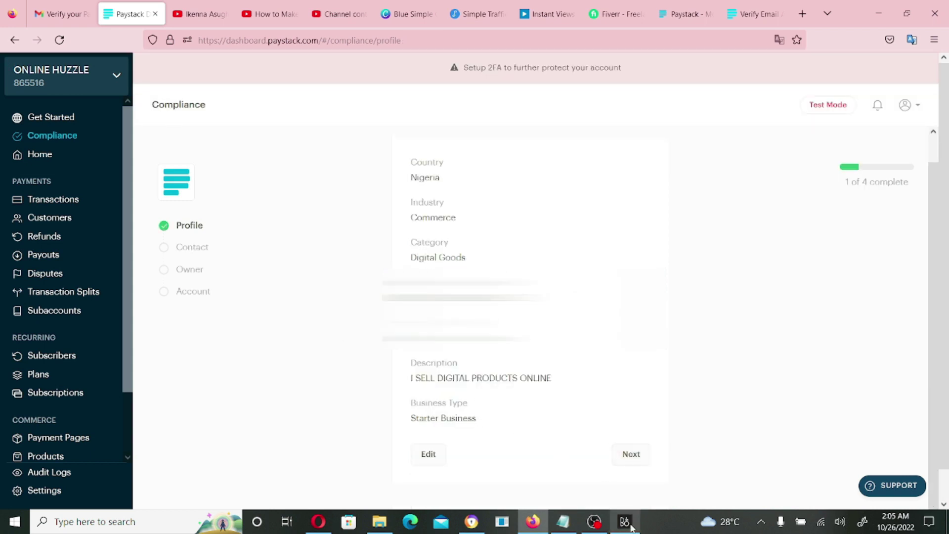
Step: On the Contact step, choose the address country, fill the business address, and save it
click(631, 455)
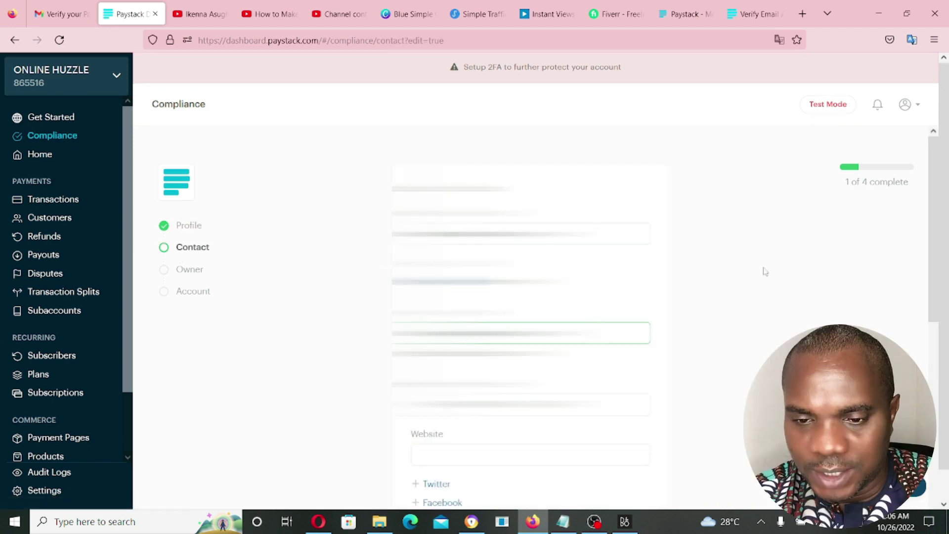
scroll(521, 296, down, 2)
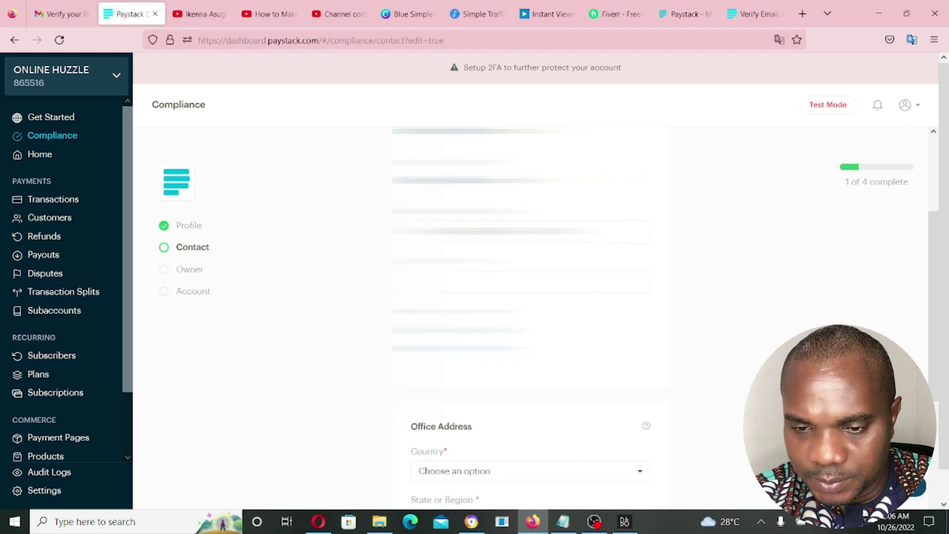
scroll(521, 296, down, 2)
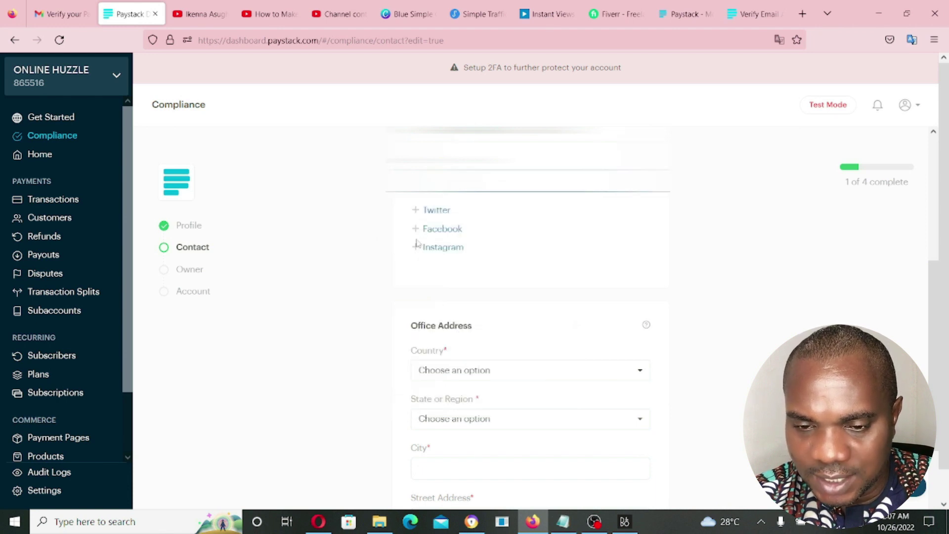
scroll(478, 318, down, 1)
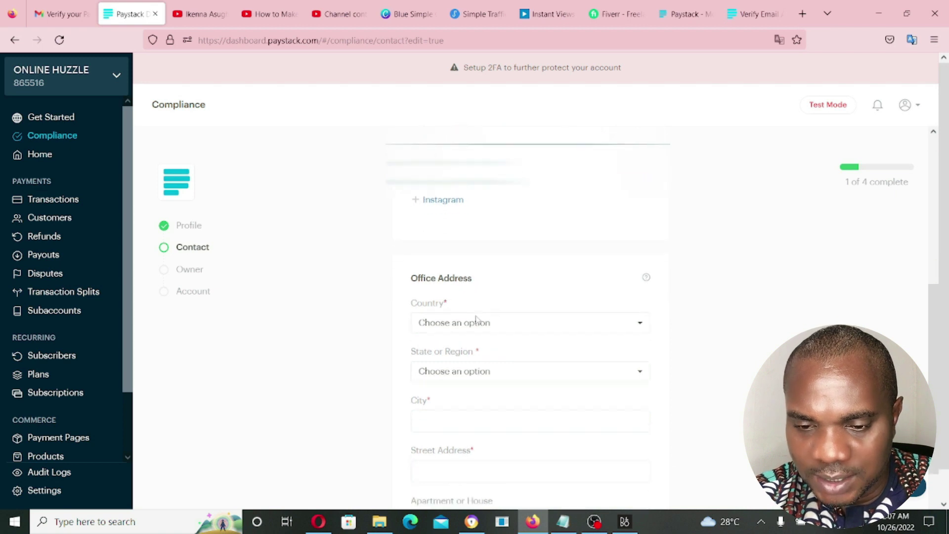
scroll(707, 250, down, 2)
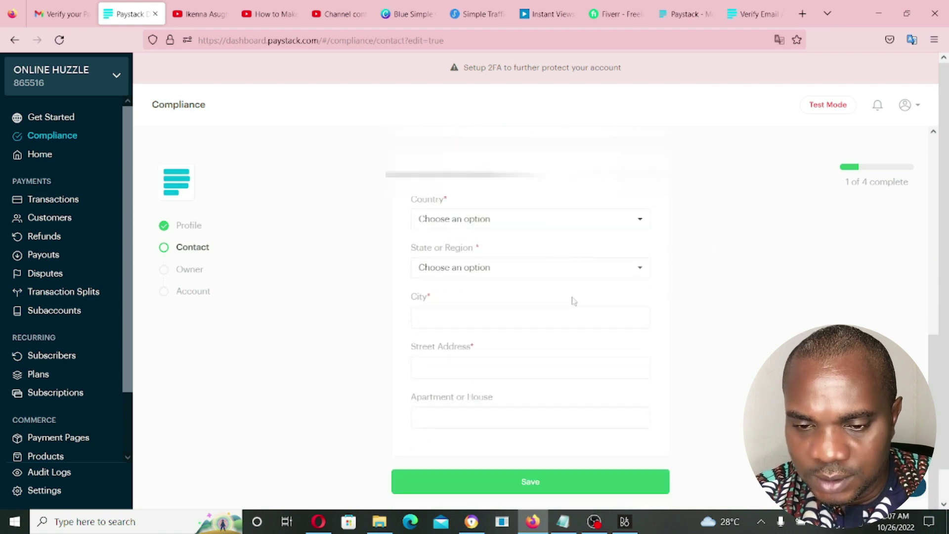
click(633, 227)
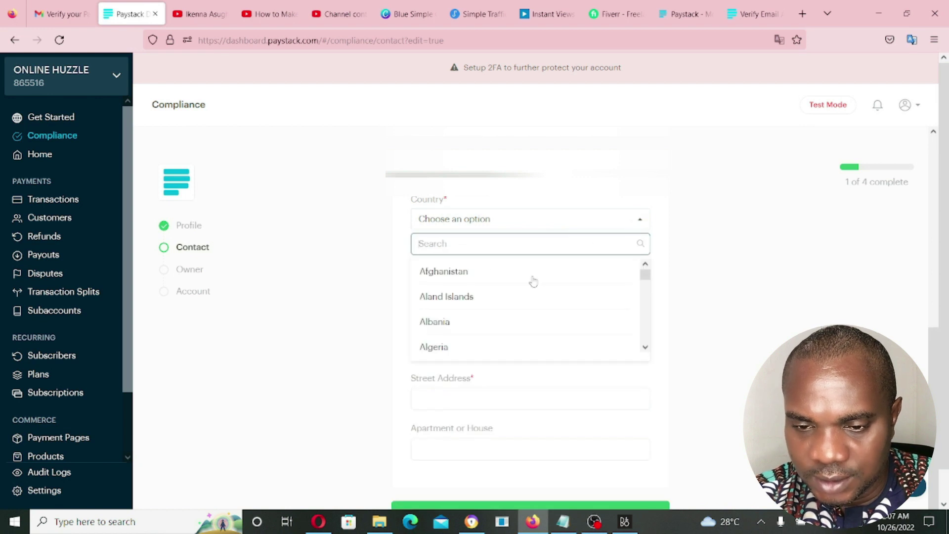
scroll(493, 292, down, 5)
scroll(494, 303, down, 15)
scroll(507, 311, down, 5)
scroll(524, 316, down, 5)
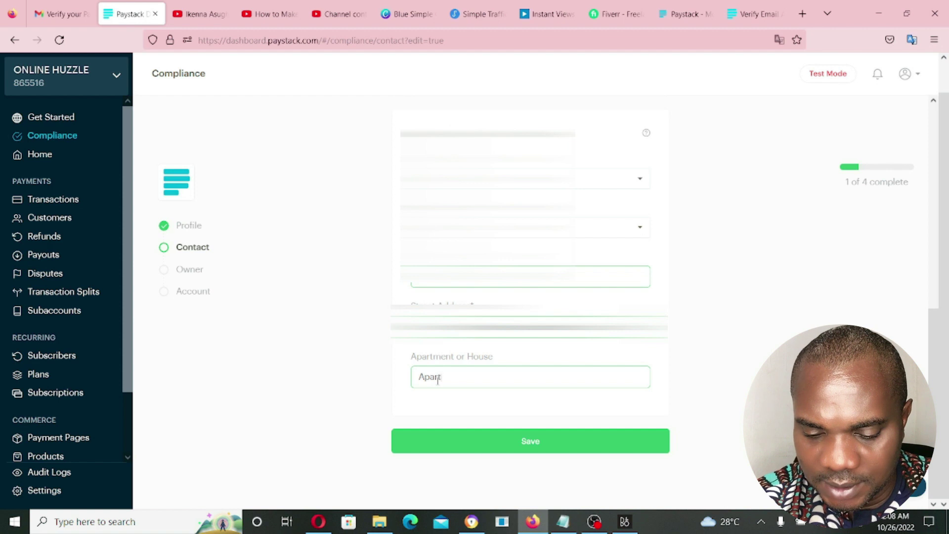
click(511, 451)
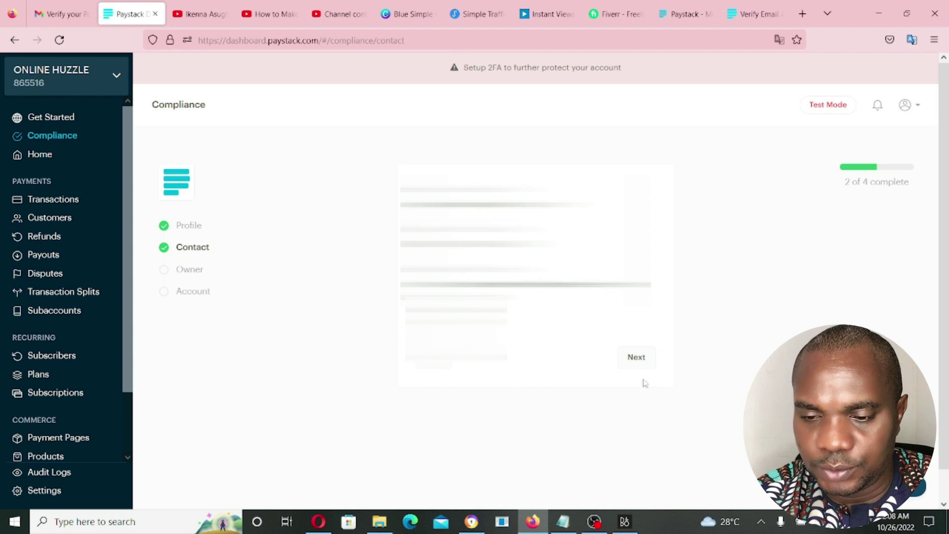
click(637, 358)
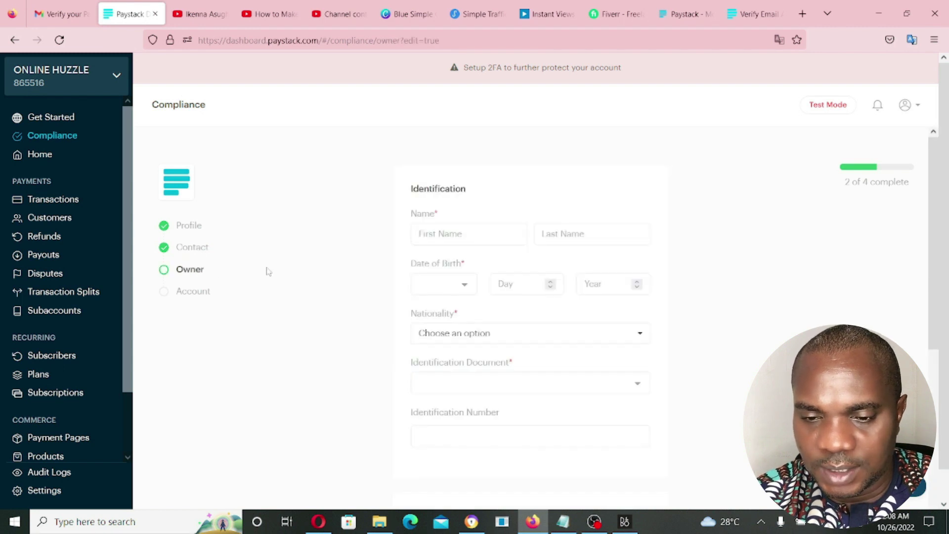
Step: Enter the owner's name and birth date, with Nigeria nationality and Passport as ID document
click(463, 233)
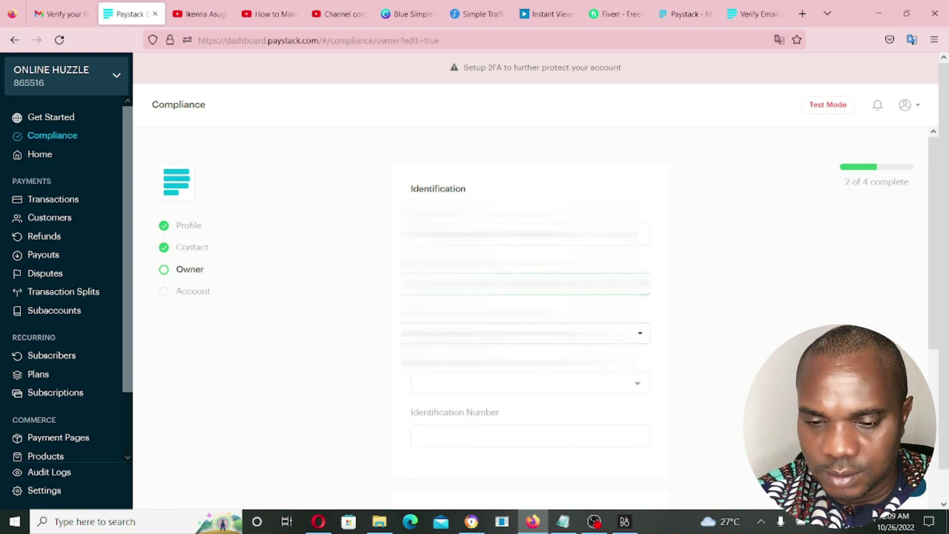
click(512, 333)
text(nig)
click(505, 415)
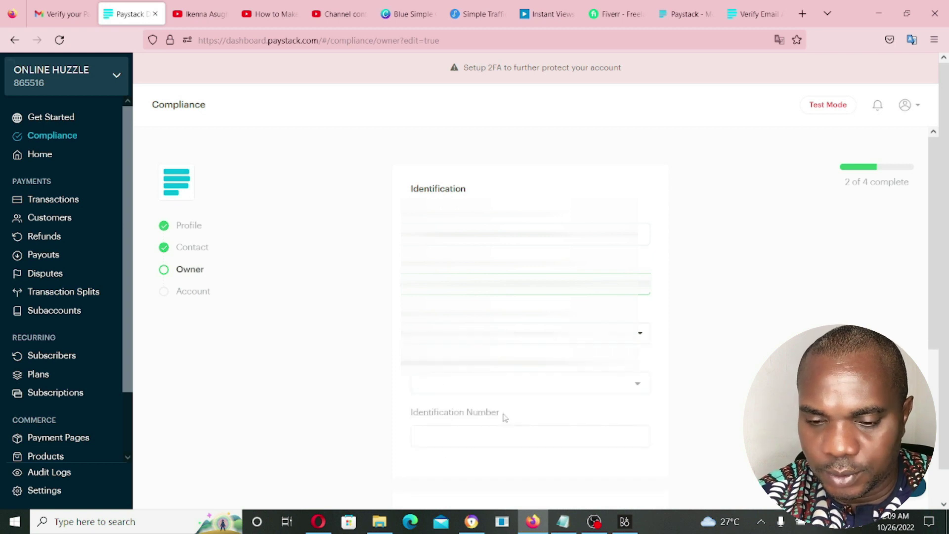
click(532, 395)
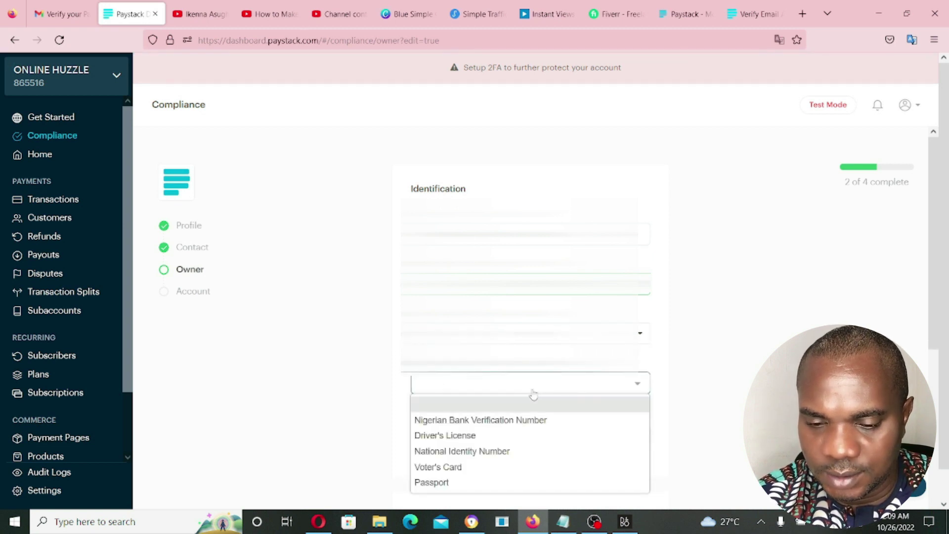
key(Down)
key(Down)
key(Down)
key(Down)
key(Down)
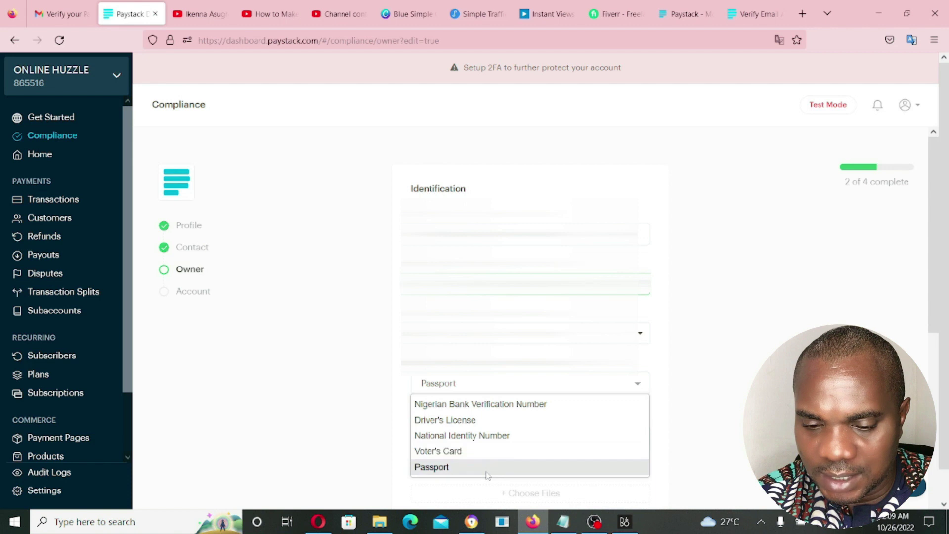
click(479, 420)
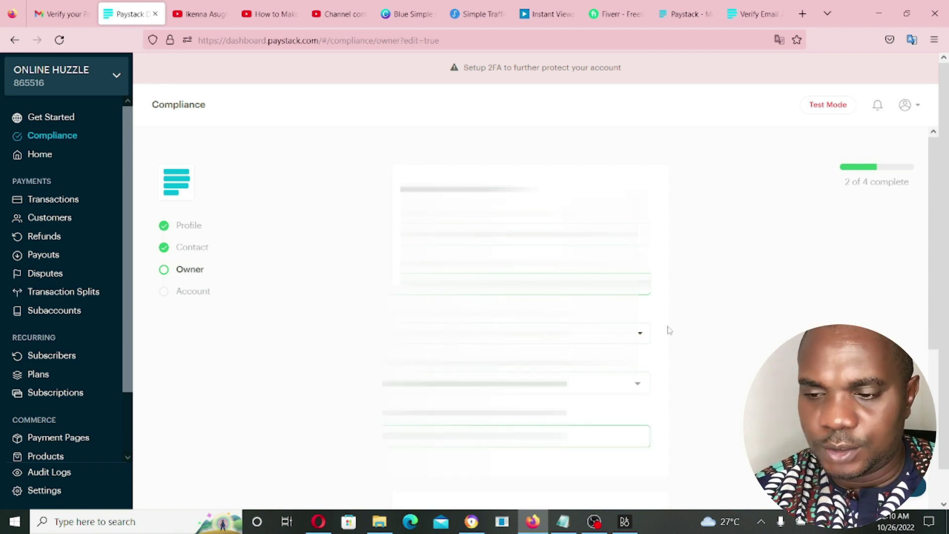
scroll(669, 330, down, 5)
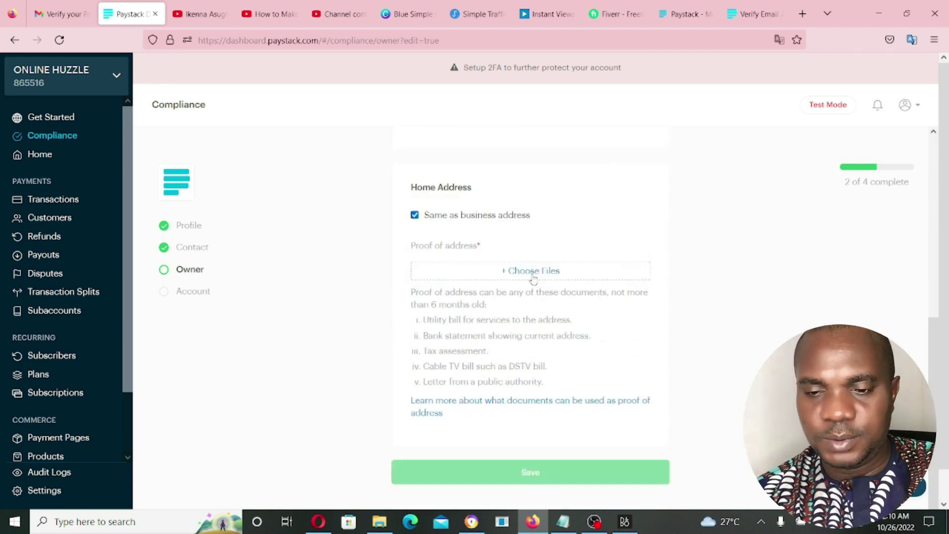
Step: Upload the proof-of-address image, save the owner details, and continue to the Account step
click(533, 278)
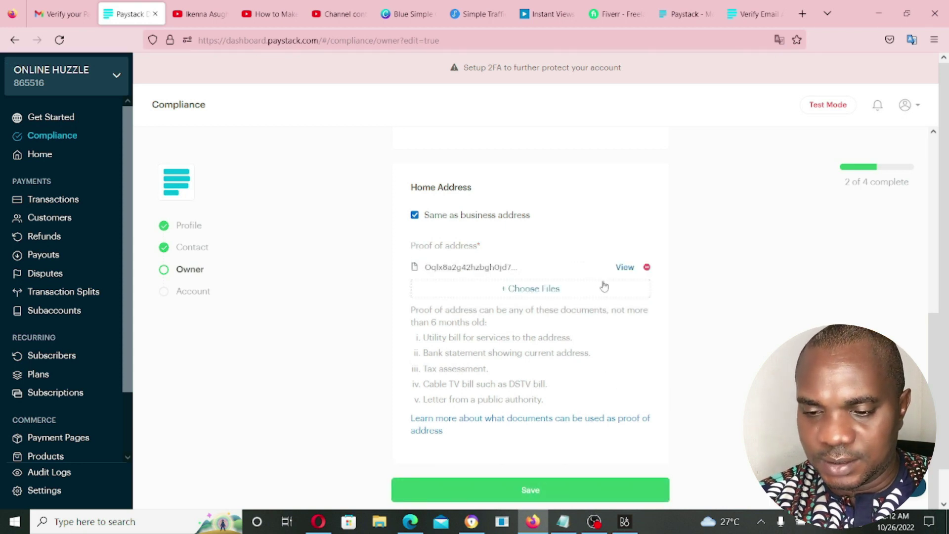
click(540, 475)
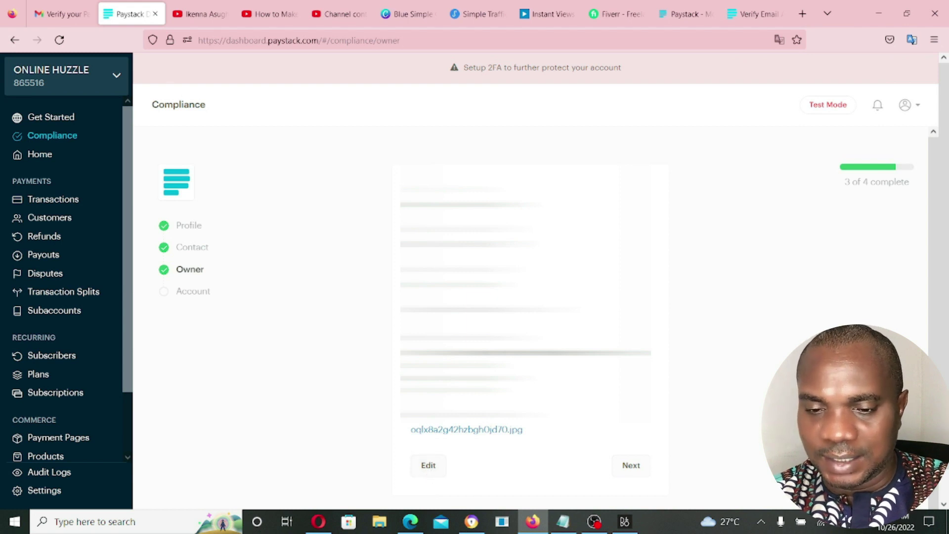
click(633, 466)
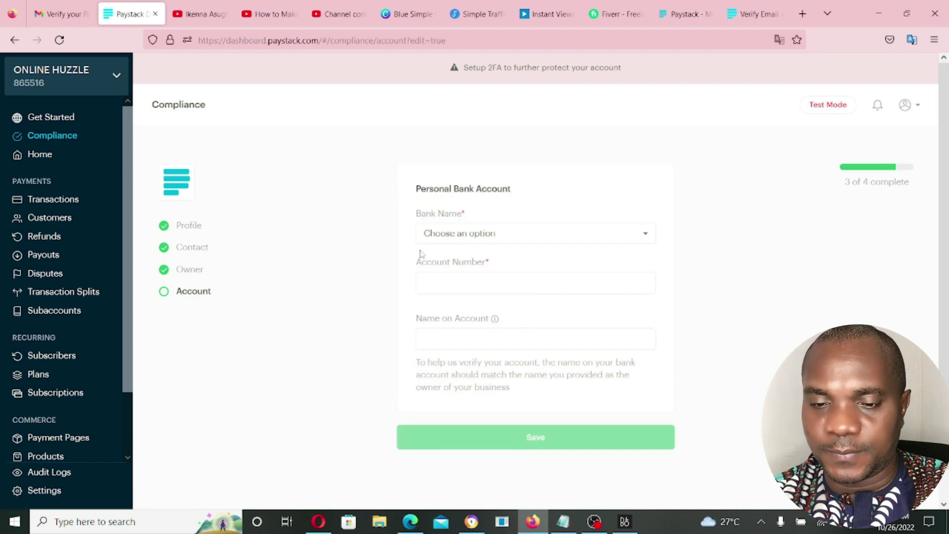
Step: Select Zenith Bank, enter the personal account number, and save once it verifies
click(634, 236)
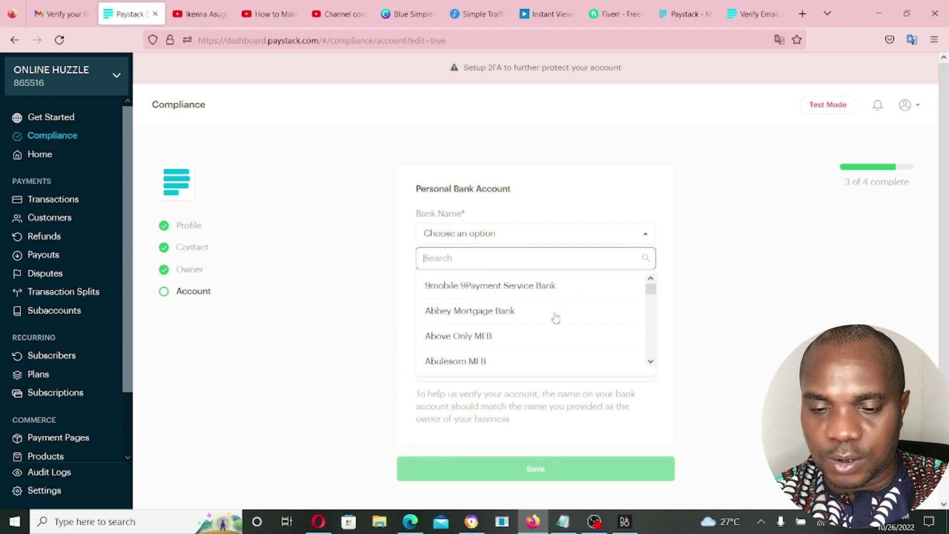
scroll(555, 318, down, 3)
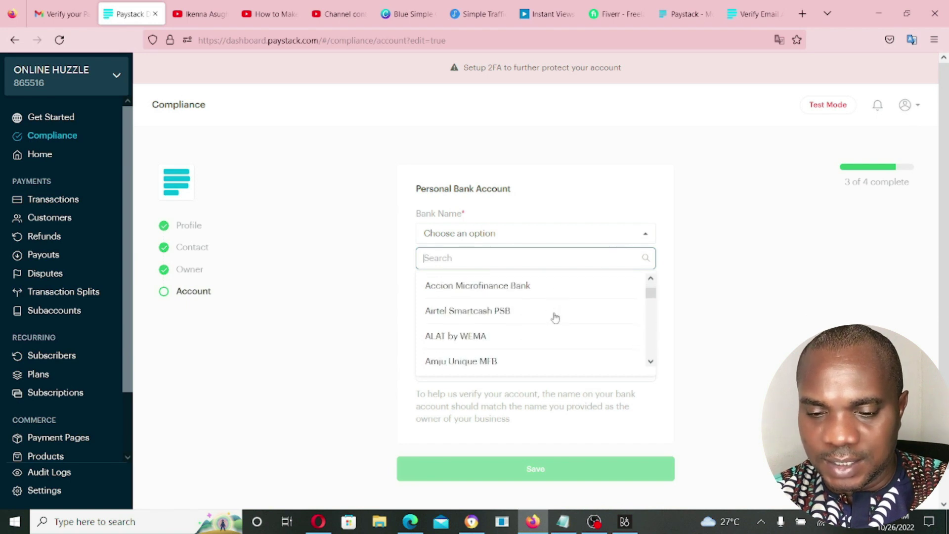
scroll(556, 318, down, 3)
scroll(555, 318, up, 6)
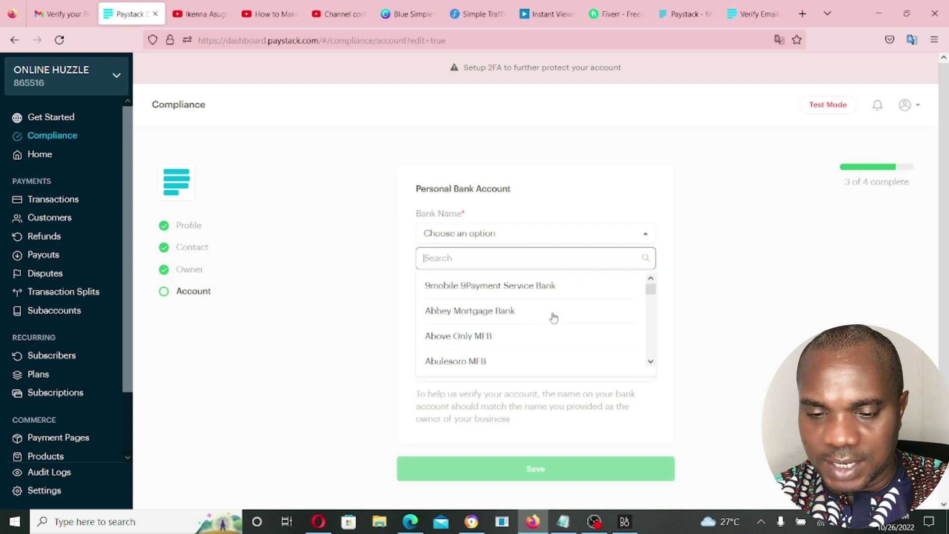
scroll(485, 322, down, 1)
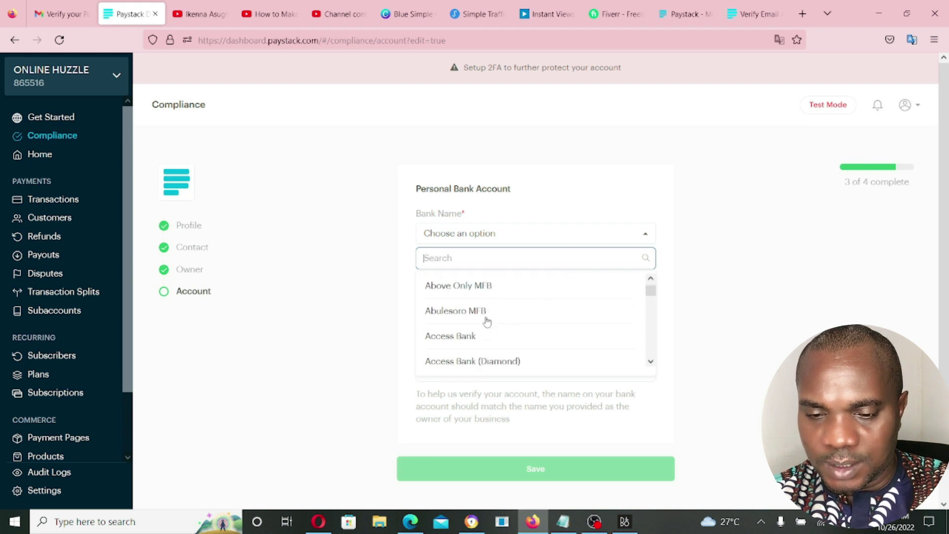
scroll(479, 299, down, 1)
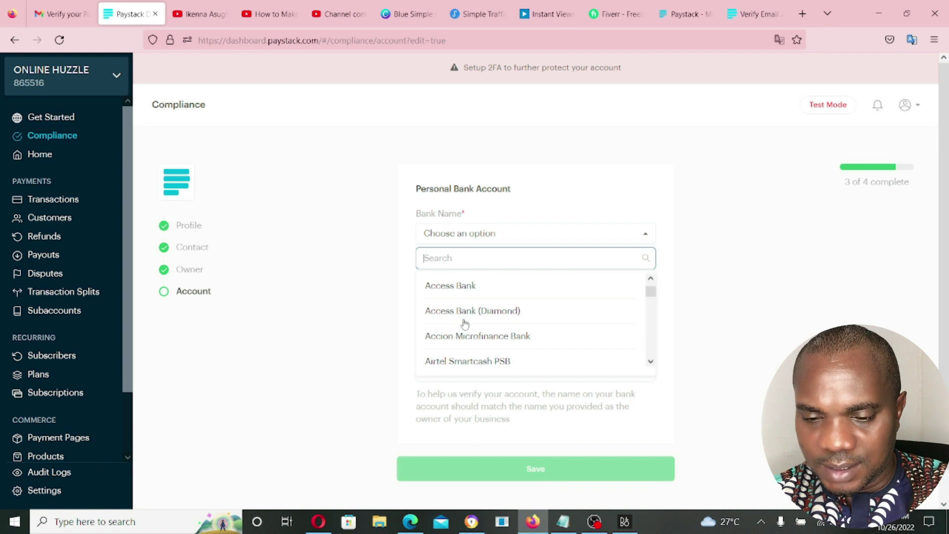
scroll(459, 340, down, 4)
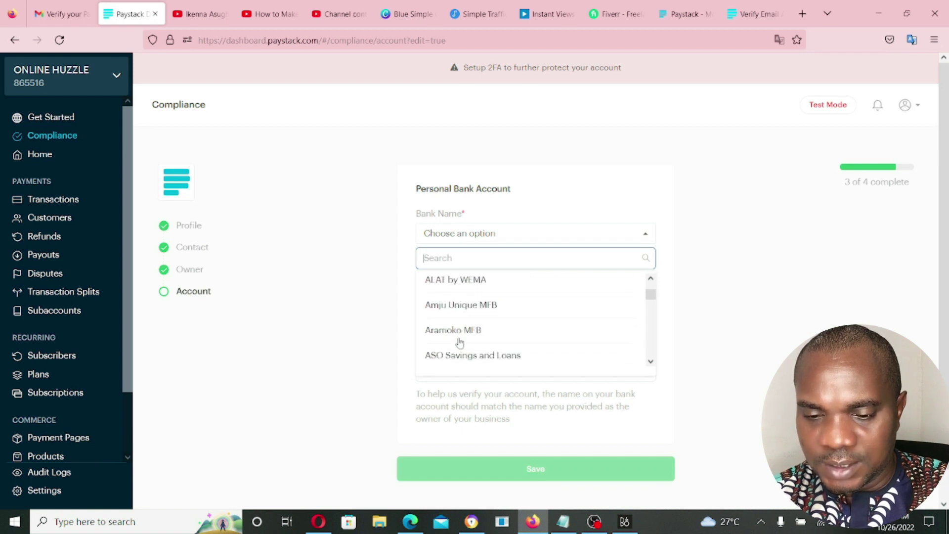
scroll(458, 341, down, 20)
click(453, 354)
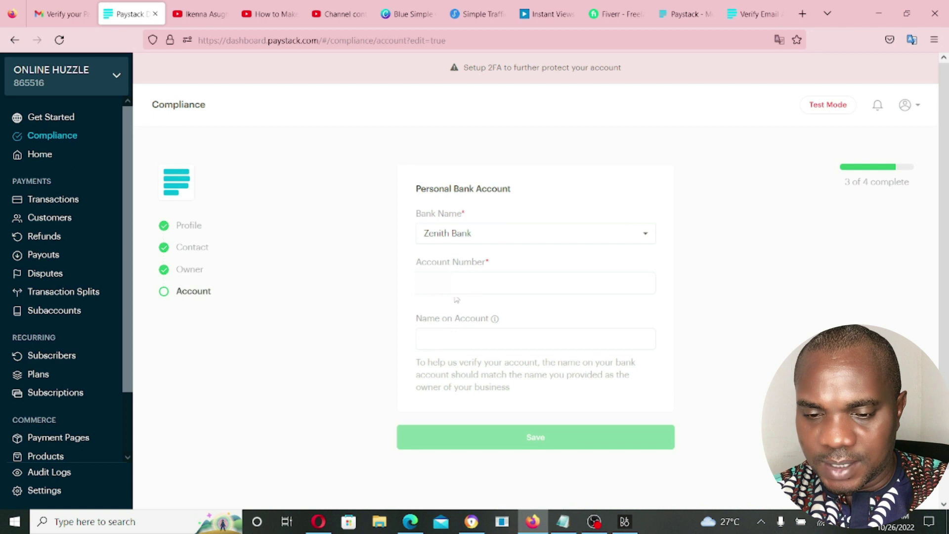
click(495, 283)
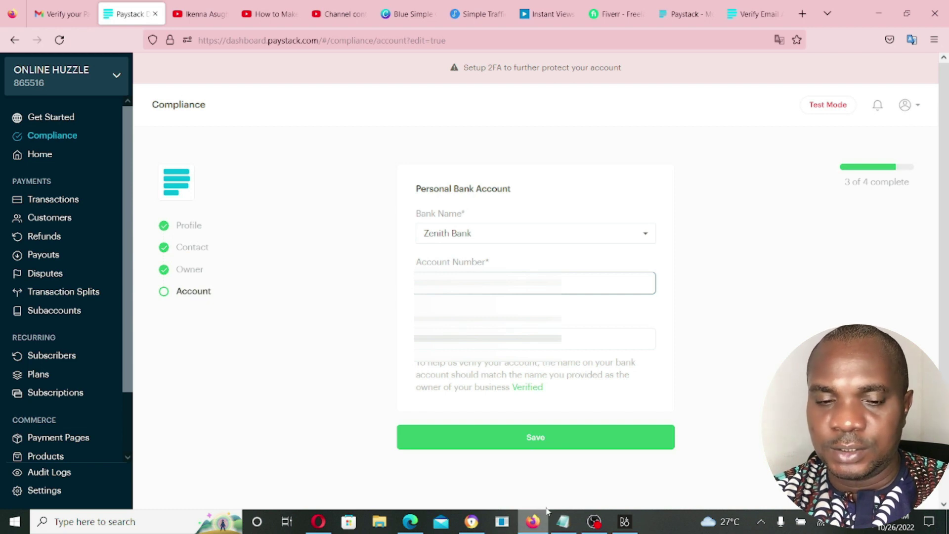
click(537, 438)
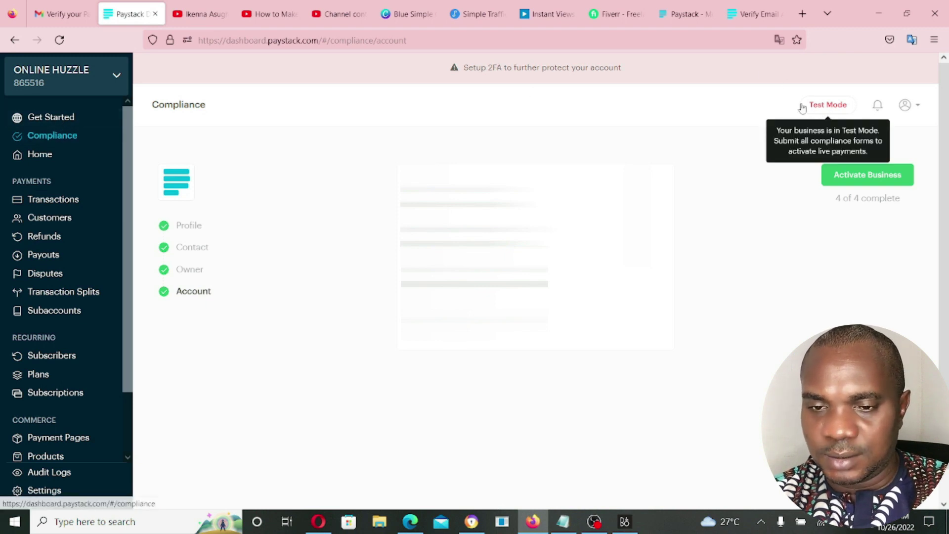
Step: Activate the business from Get Started to go Live, then view the Transactions page
click(68, 120)
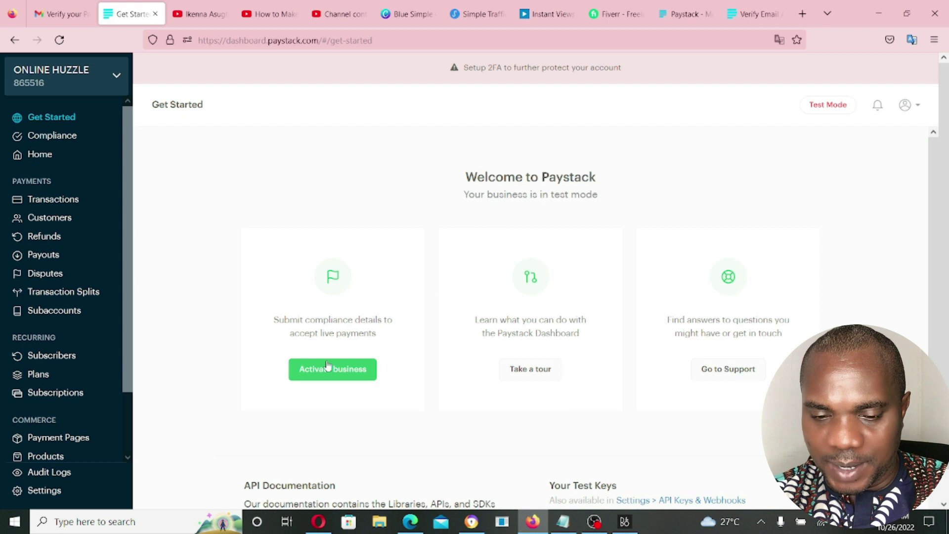
click(332, 381)
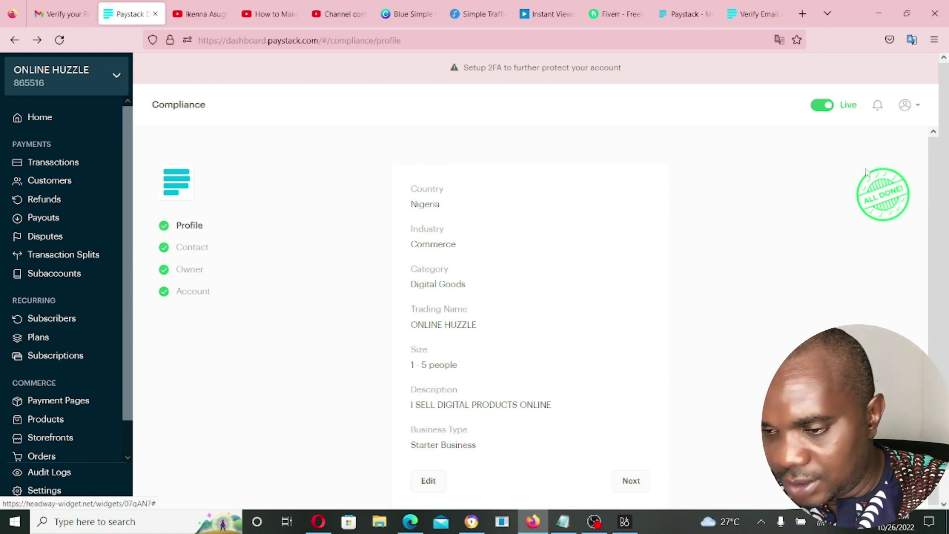
scroll(822, 238, up, 5)
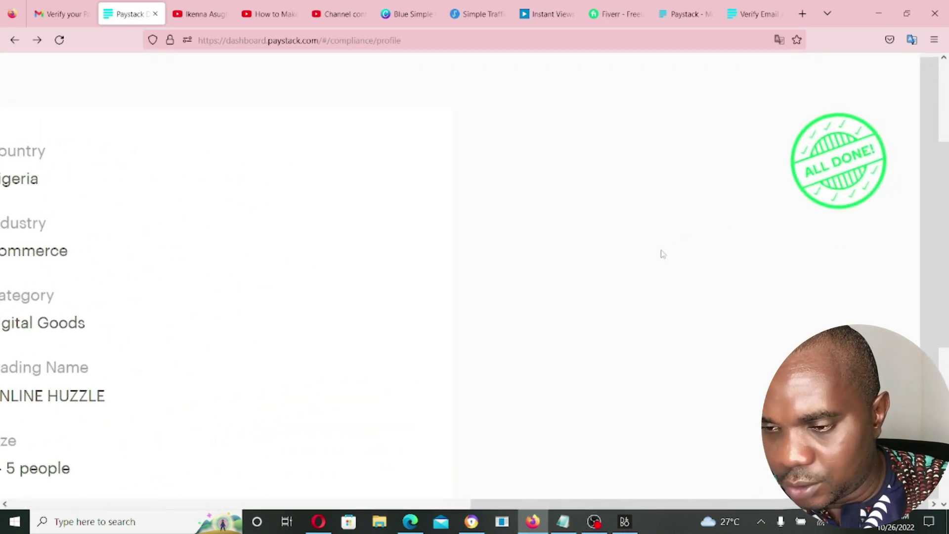
click(48, 165)
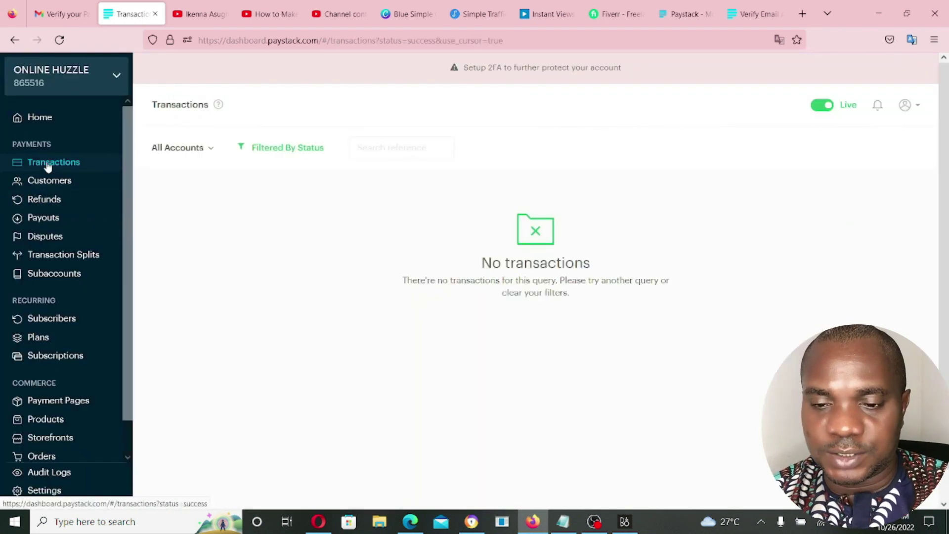